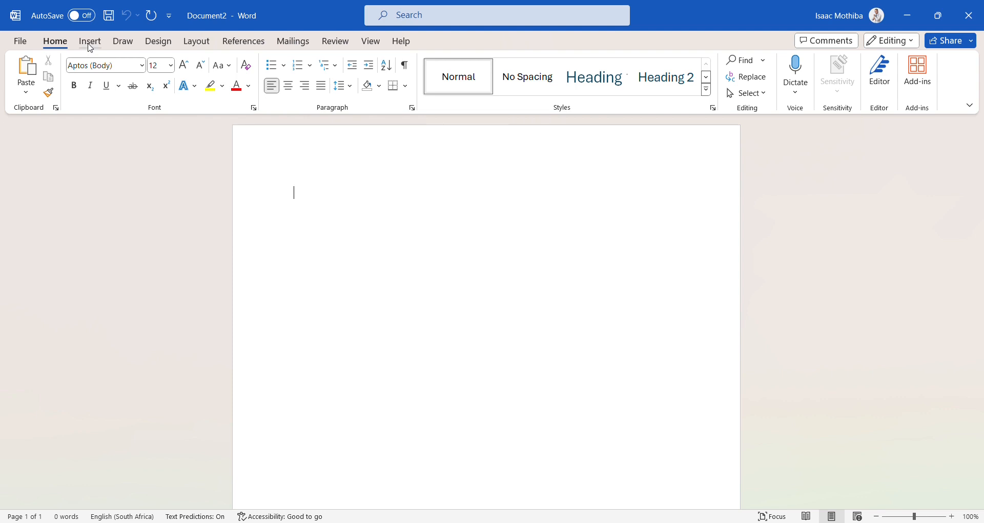
Step: Insert a drawing canvas on the blank page and enlarge it to about 10.16 cm high and 15.92 cm wide
click(90, 44)
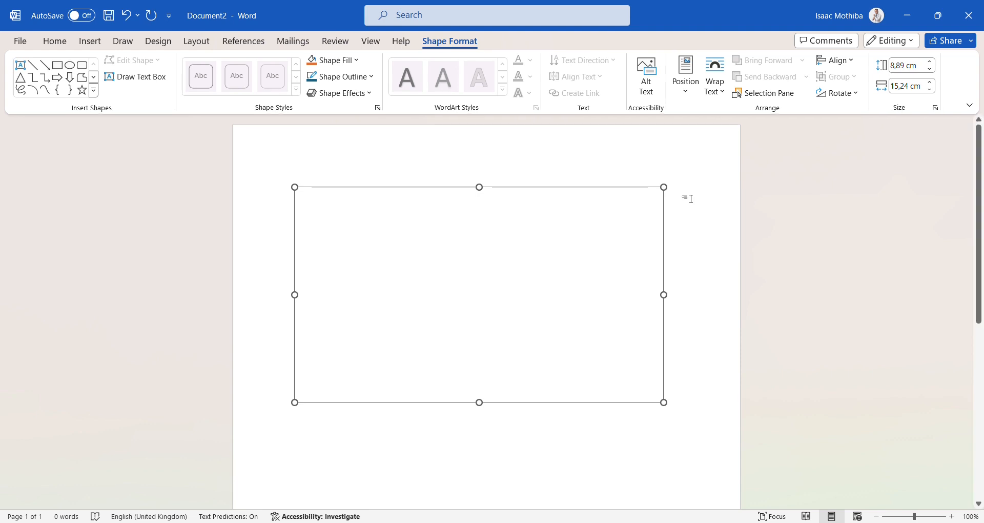
click(716, 287)
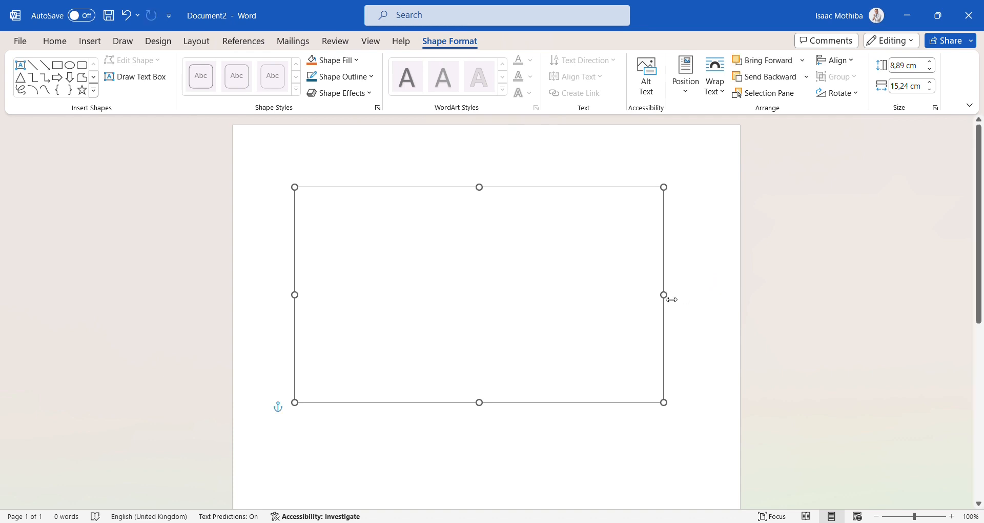
drag(664, 295, 703, 301)
drag(487, 403, 498, 441)
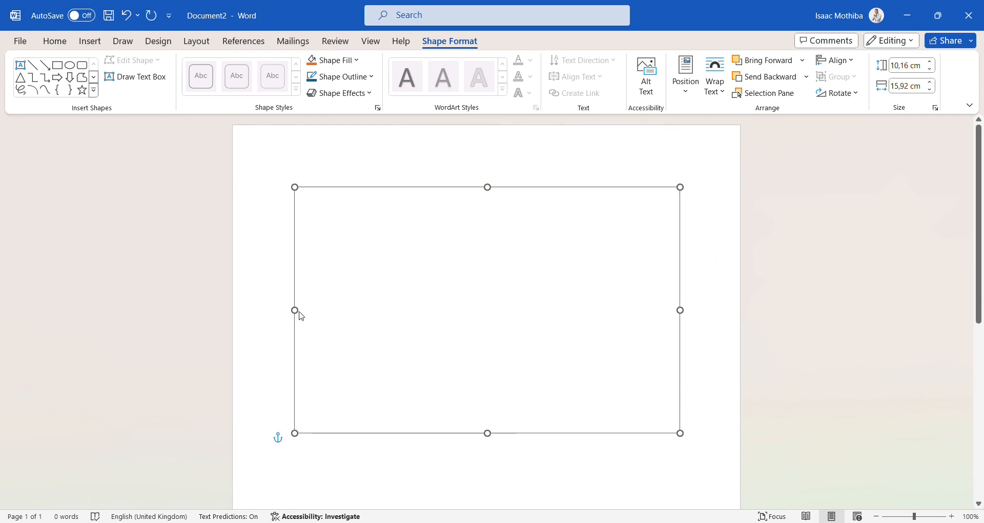
Step: Extend the drawing canvas into both side margins and down the page, to about 14.03 cm high and 18.71 cm wide
mouse_move(399, 198)
mouse_down()
mouse_move(405, 215)
mouse_move(400, 237)
mouse_move(400, 200)
mouse_move(385, 257)
mouse_move(394, 207)
mouse_move(382, 213)
mouse_move(382, 190)
mouse_up()
drag(304, 314, 262, 323)
drag(682, 315, 715, 322)
drag(487, 437, 495, 486)
scroll(496, 411, down, 4)
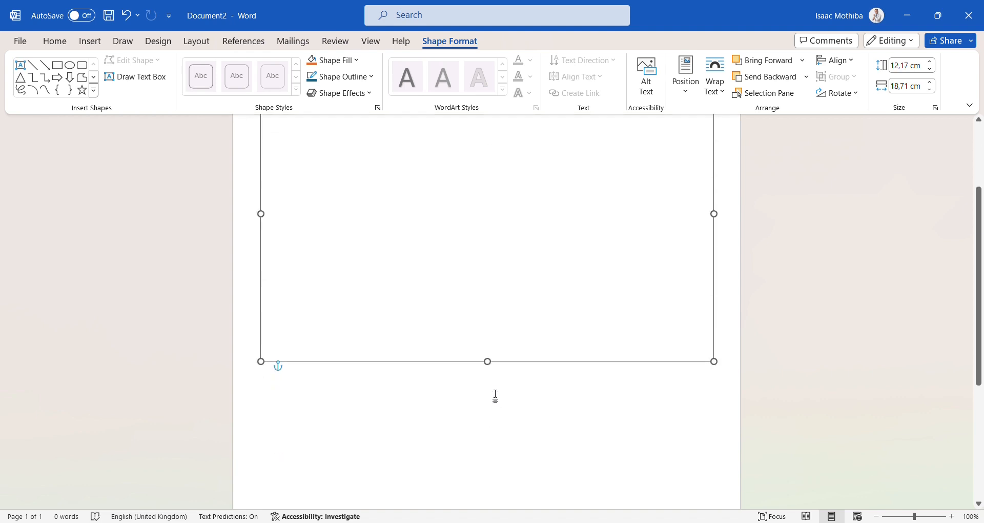
drag(489, 362, 498, 449)
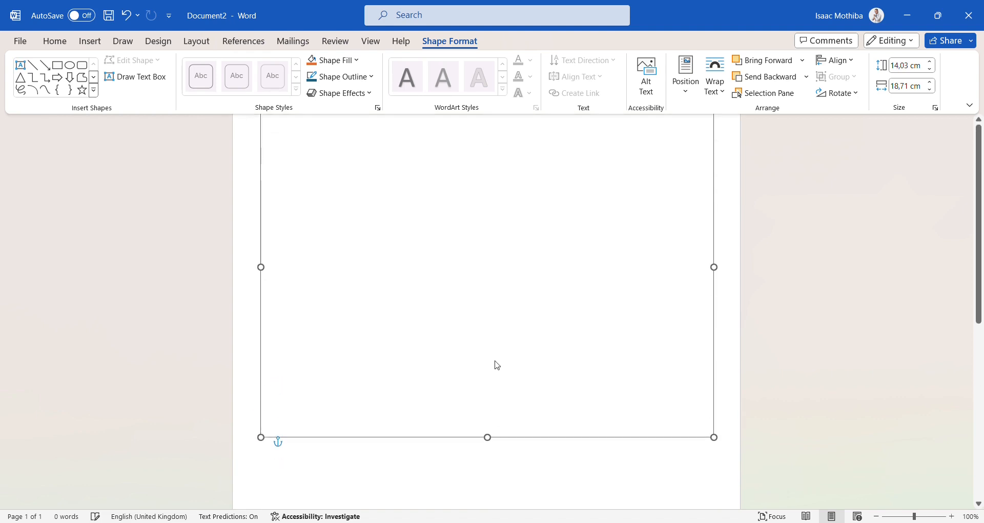
scroll(499, 363, up, 3)
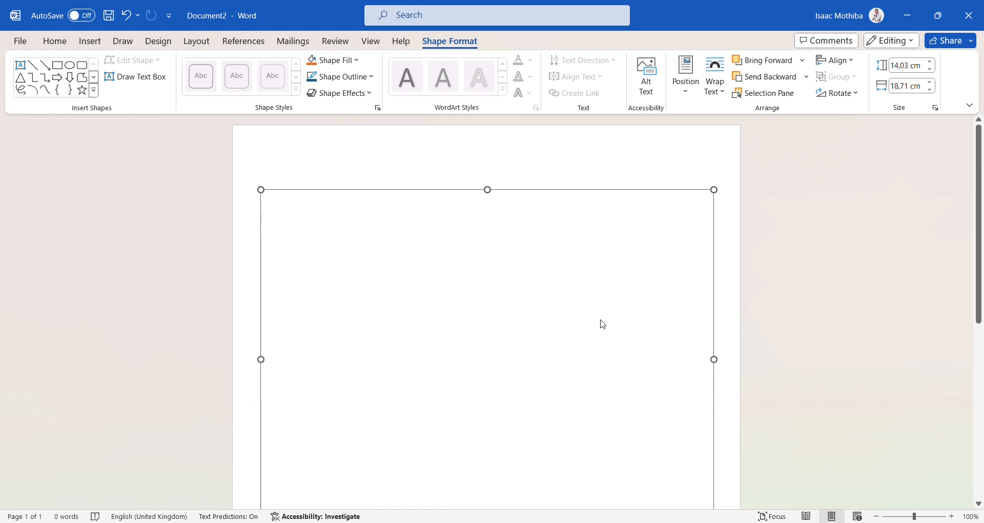
scroll(600, 302, down, 3)
scroll(482, 270, up, 2)
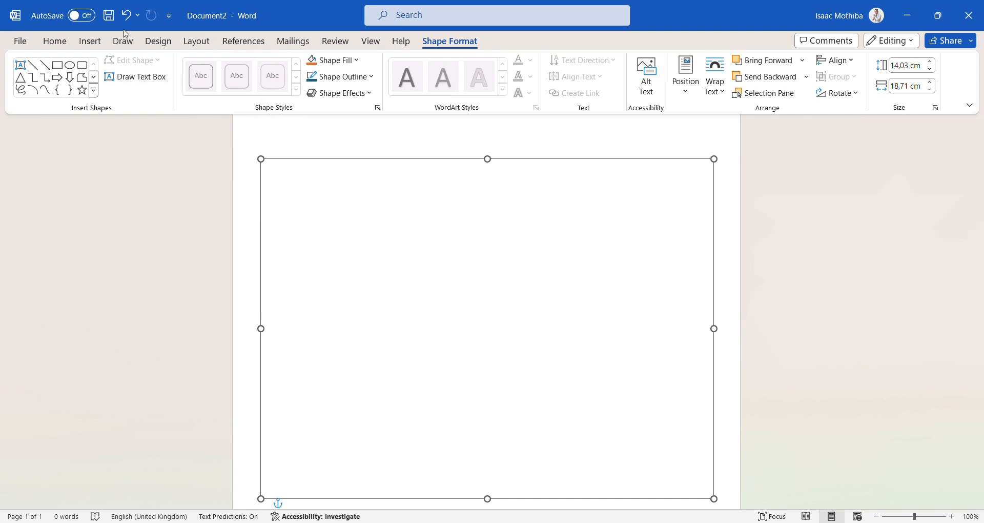
Step: Draw a title rectangle about 2.2 cm high and 9.21 cm wide near the canvas's upper edge
click(92, 45)
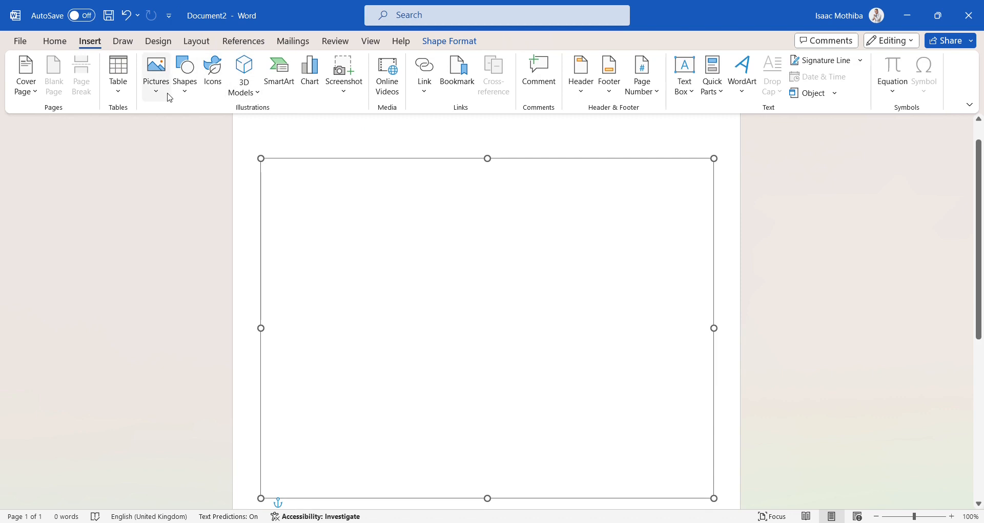
click(185, 74)
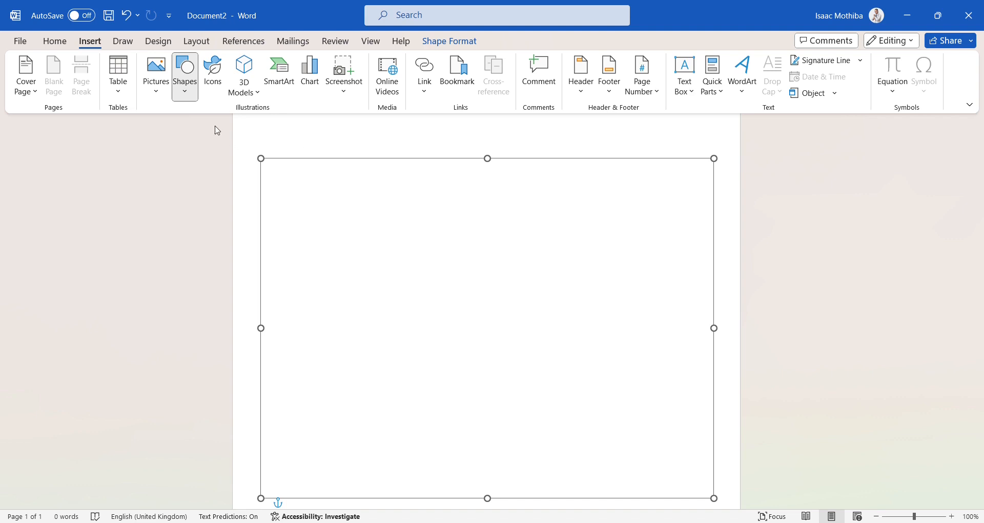
drag(401, 176, 625, 229)
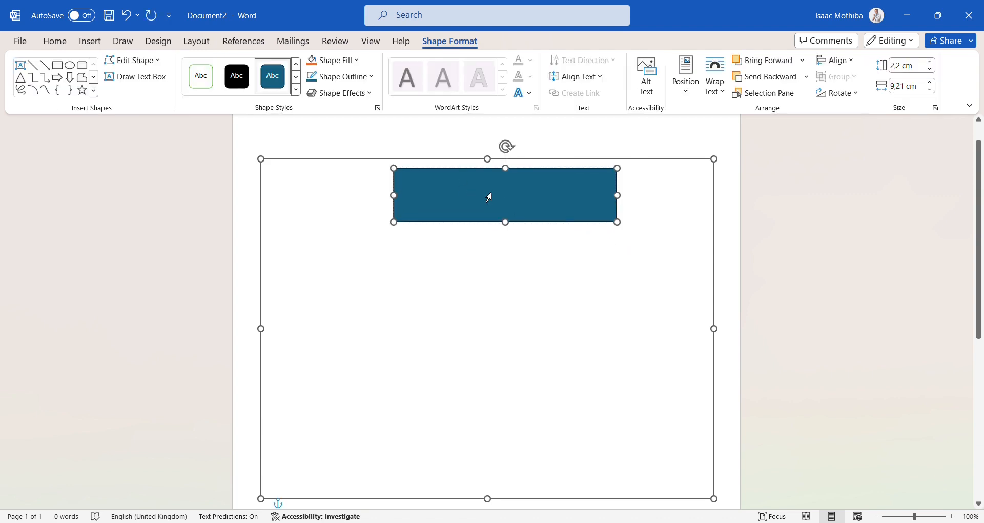
Step: Enter the title "SEVEN QUALITIES OF A HEALTHY RELATIONSHIP" in the rectangle
text(Seve)
key(BackSpace)
key(BackSpace)
key(BackSpace)
text(EVEN)
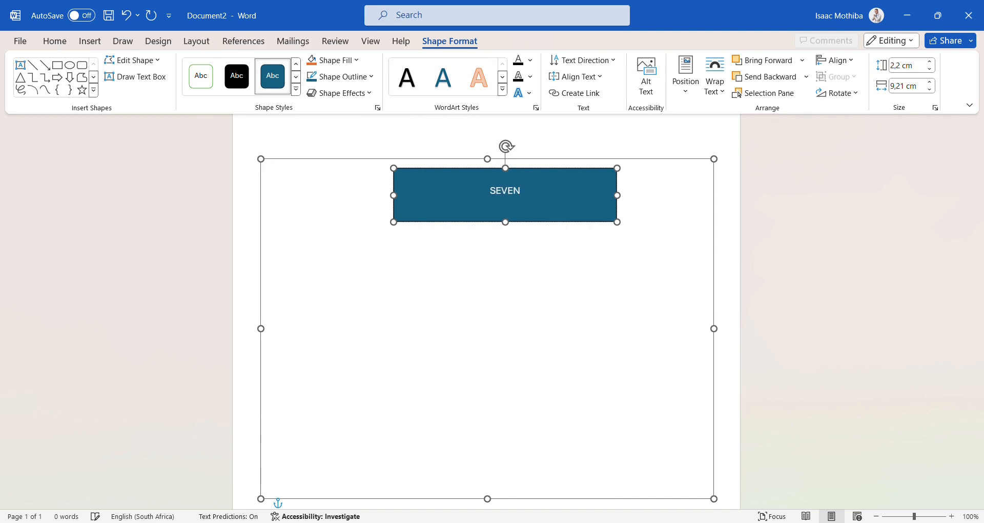
text( QUALITIES OF OF A HEALTHY RE)
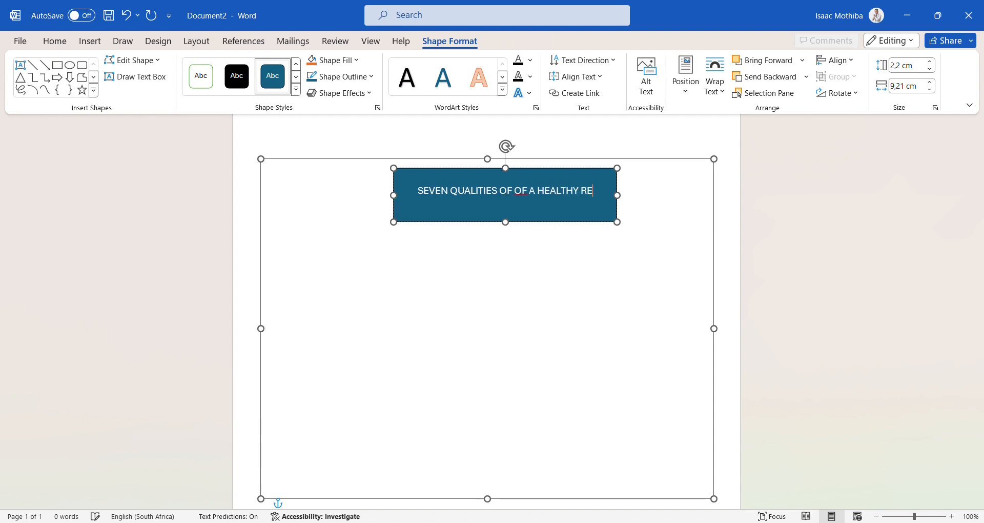
text(LAT)
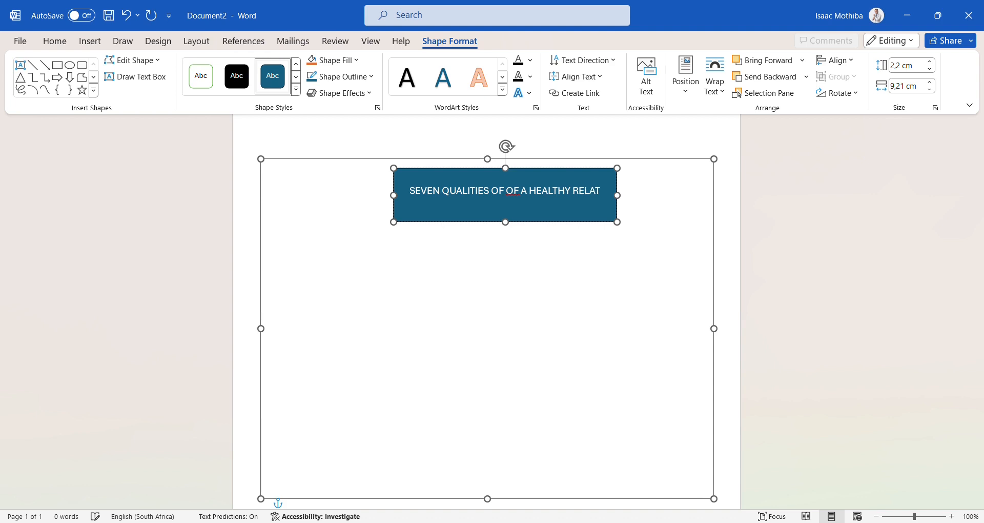
text(IONSHIP)
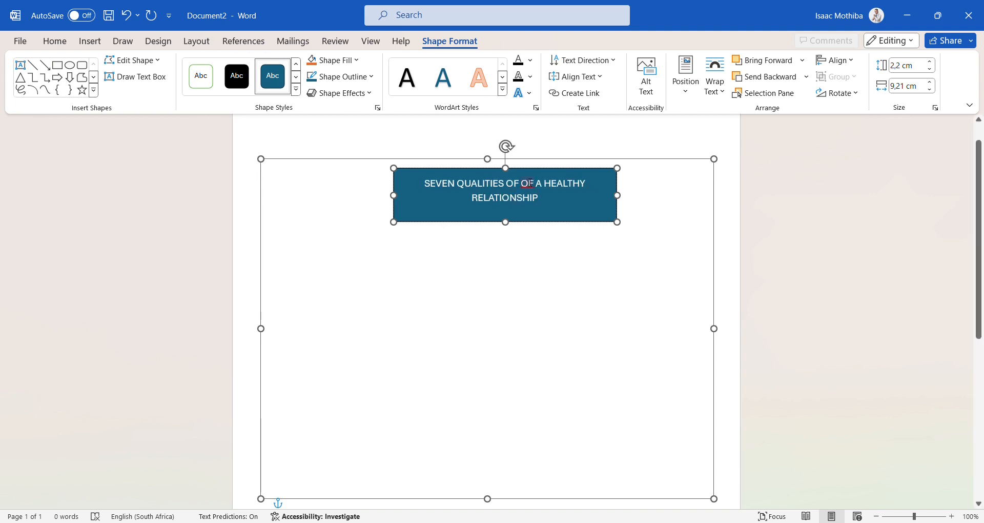
key(BackSpace)
key(BackSpace)
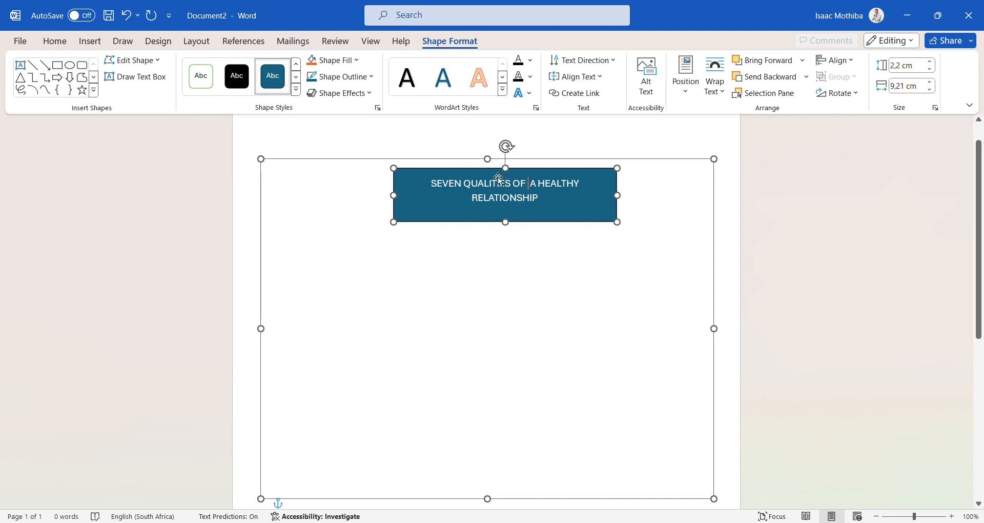
Step: Centre the title rectangle horizontally near the canvas's upper edge and extend the canvas's left edge slightly outward
drag(496, 175, 475, 173)
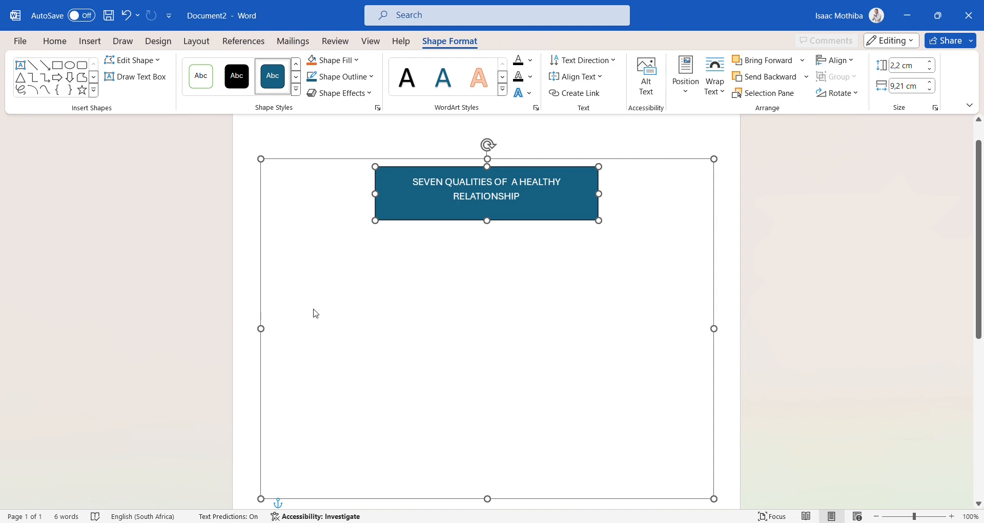
drag(264, 334, 261, 333)
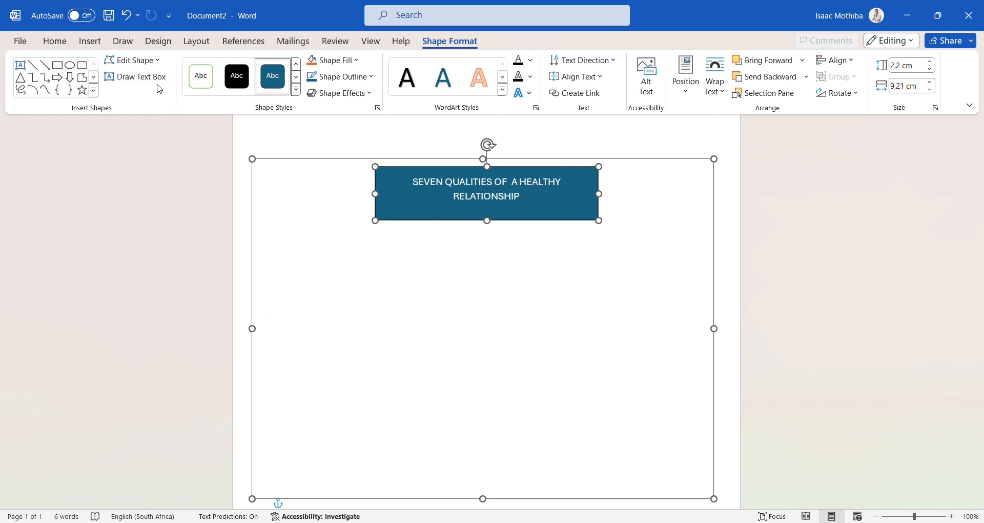
Step: Draw a diamond about 5.21 cm high and 4.14 cm wide against the canvas's left edge, below the title
click(123, 42)
click(57, 44)
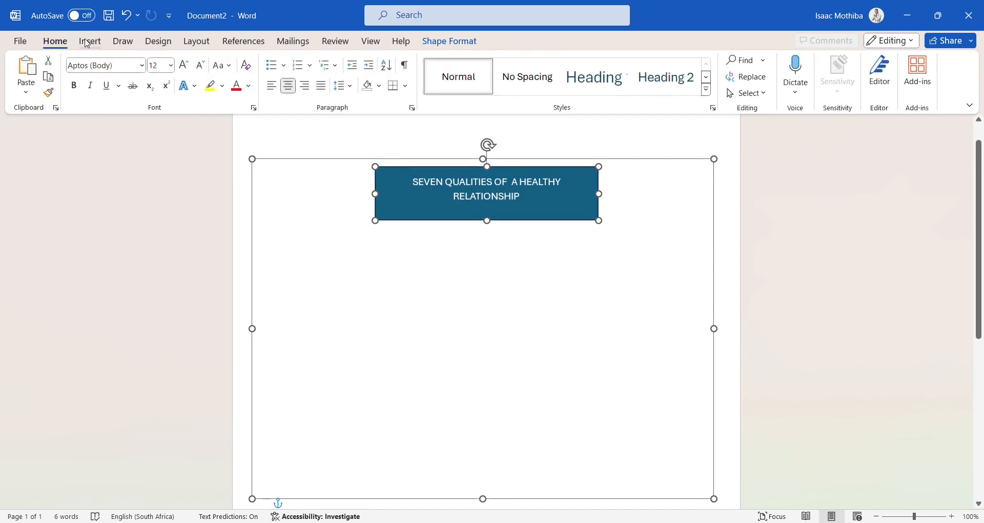
click(90, 41)
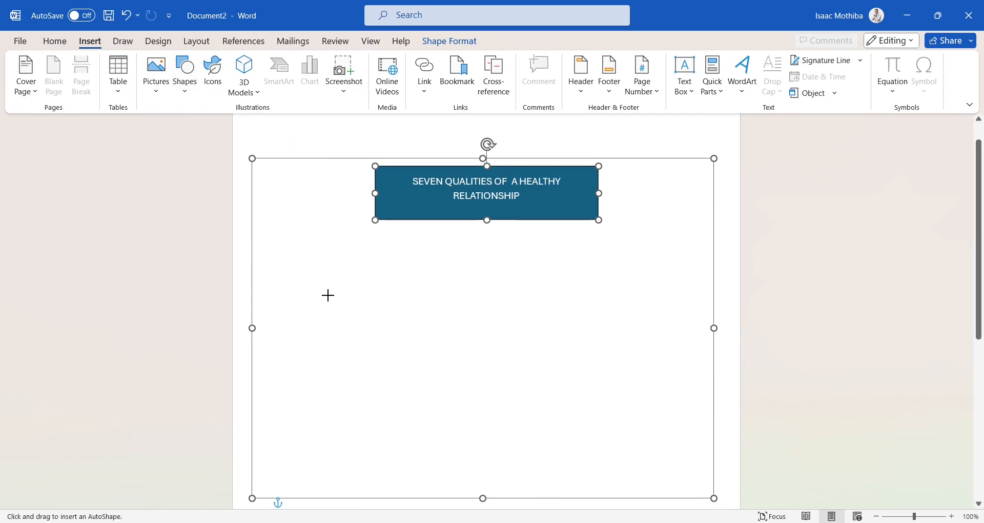
drag(261, 272, 384, 407)
drag(330, 359, 356, 344)
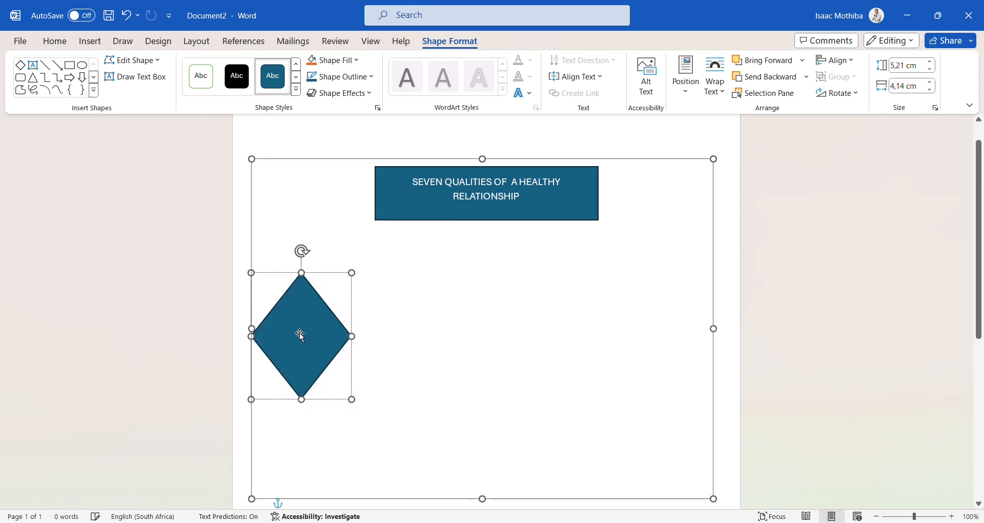
Step: Label the diamond "Reciprocrity" and widen the shape to about 4.6 cm
click(306, 331)
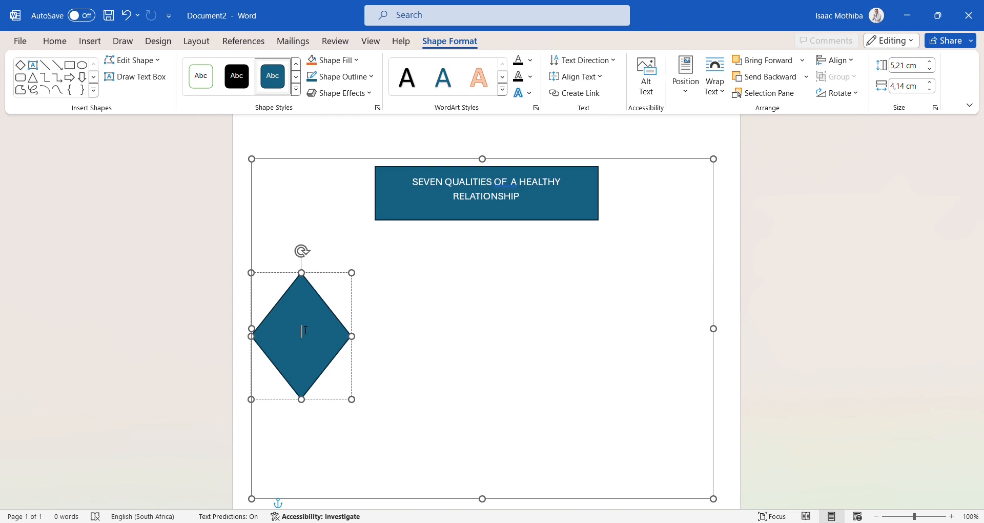
text(r)
key(BackSpace)
text(Recipr)
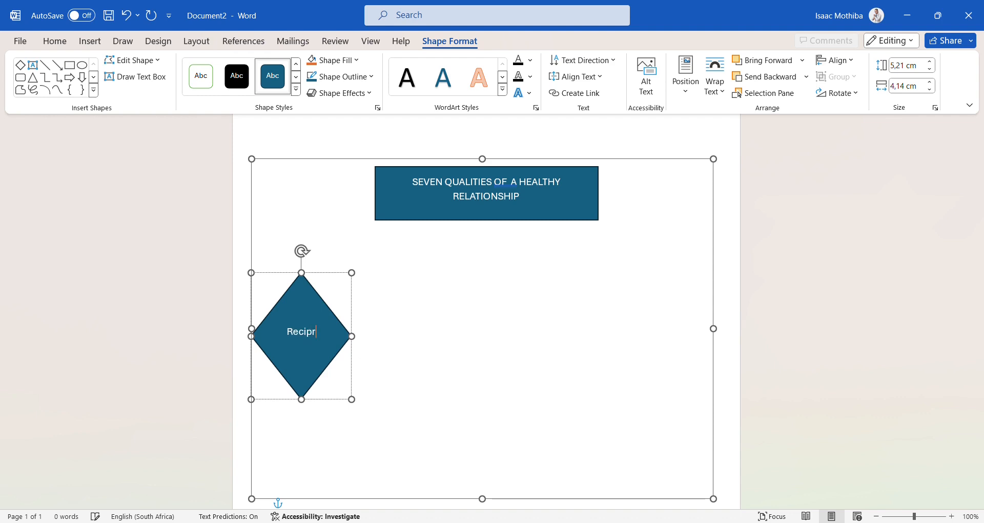
text(ocrity)
drag(357, 338, 369, 338)
Step: Reduce the diamond label's font size to 9 and correct its spelling to "Reciprocity"
drag(311, 359, 294, 328)
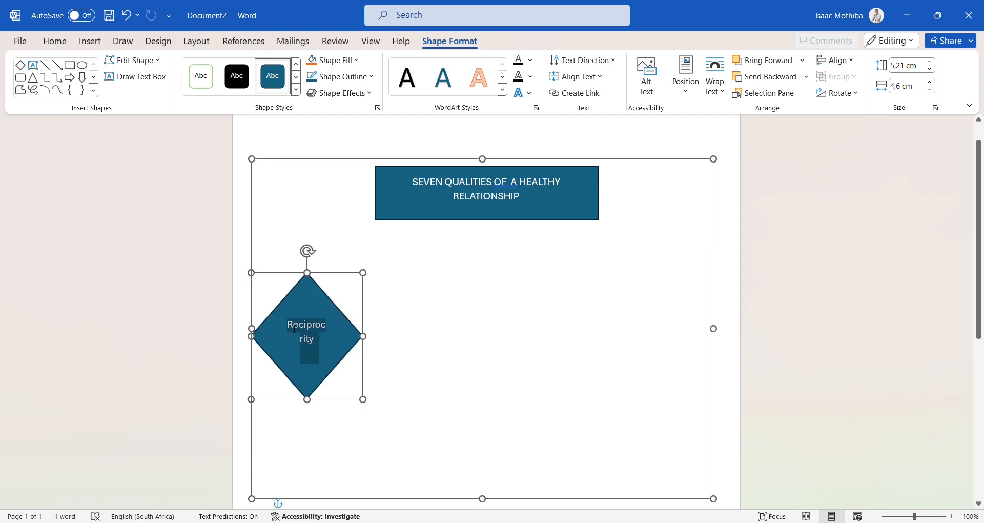
click(66, 44)
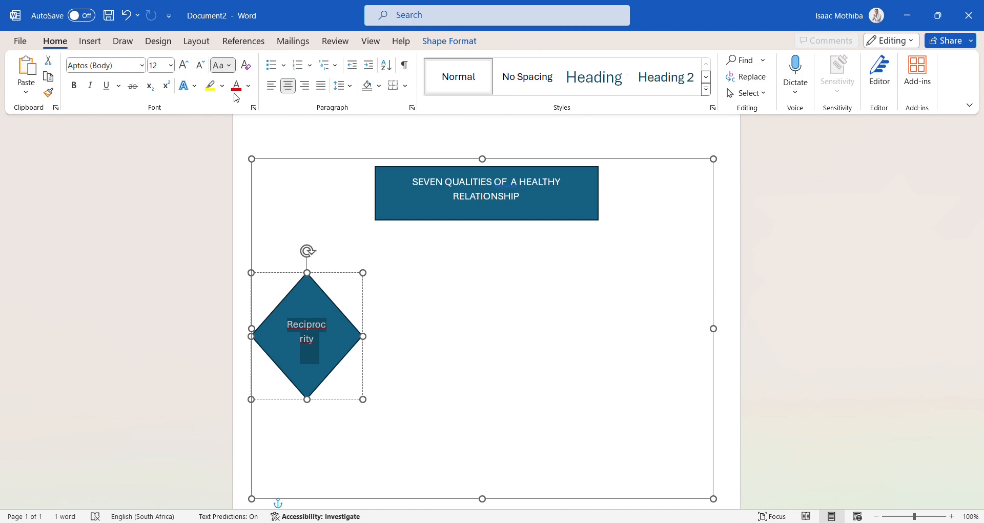
click(172, 66)
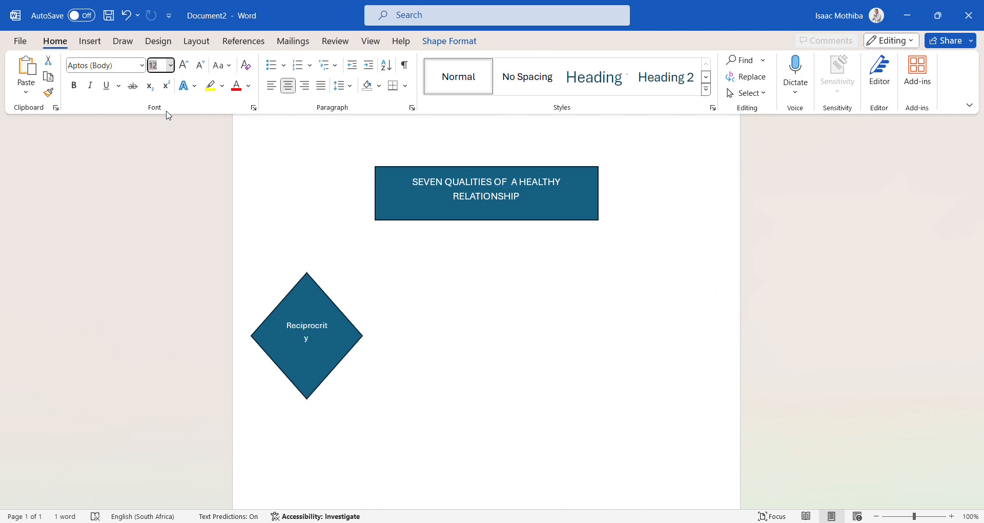
key(Return)
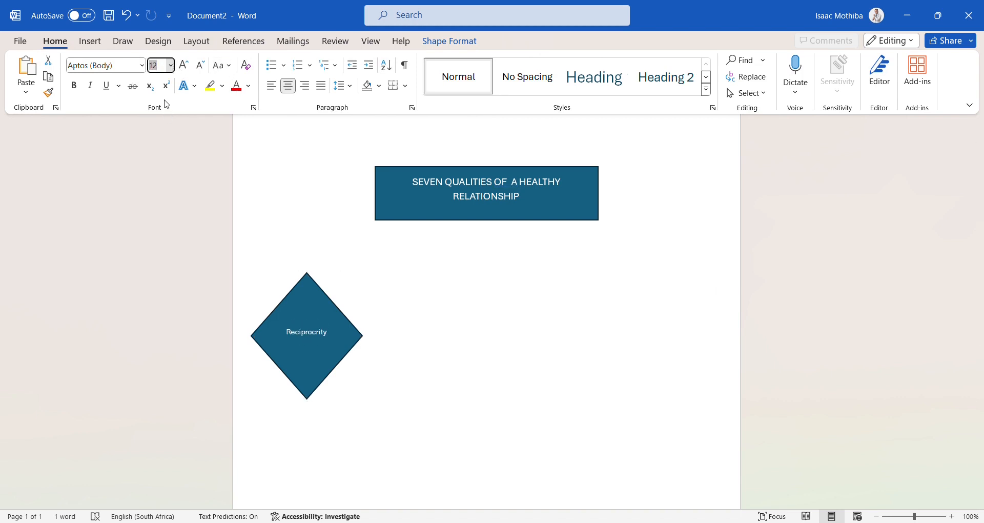
click(310, 334)
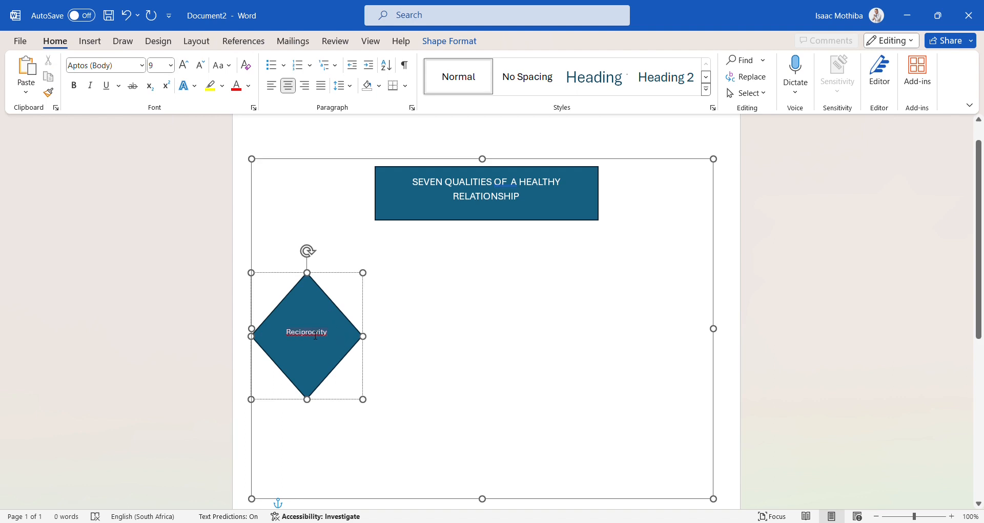
click(327, 365)
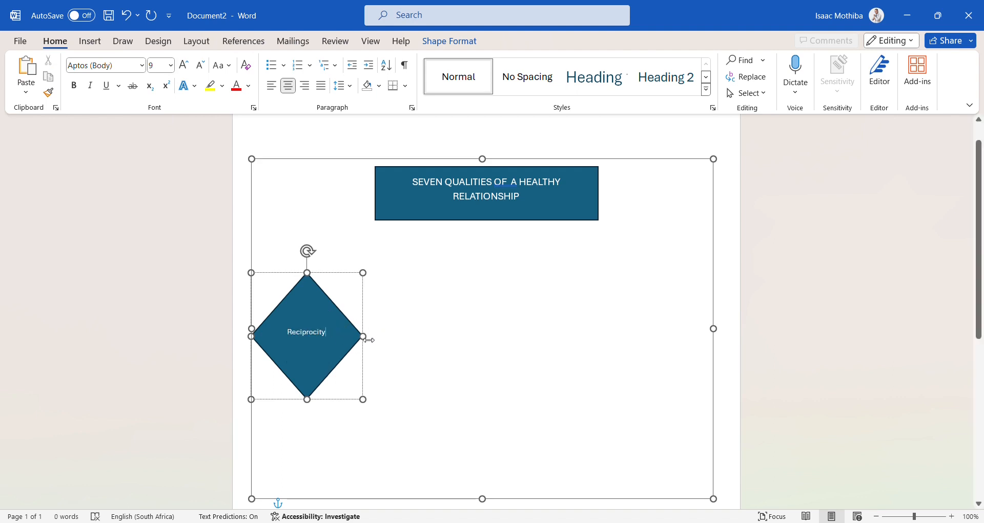
Step: Shift the diamond slightly inward from the canvas's left edge and adjust its width so the label fits on one line
mouse_move(364, 344)
mouse_down()
mouse_move(343, 345)
mouse_move(362, 343)
mouse_move(355, 336)
mouse_up()
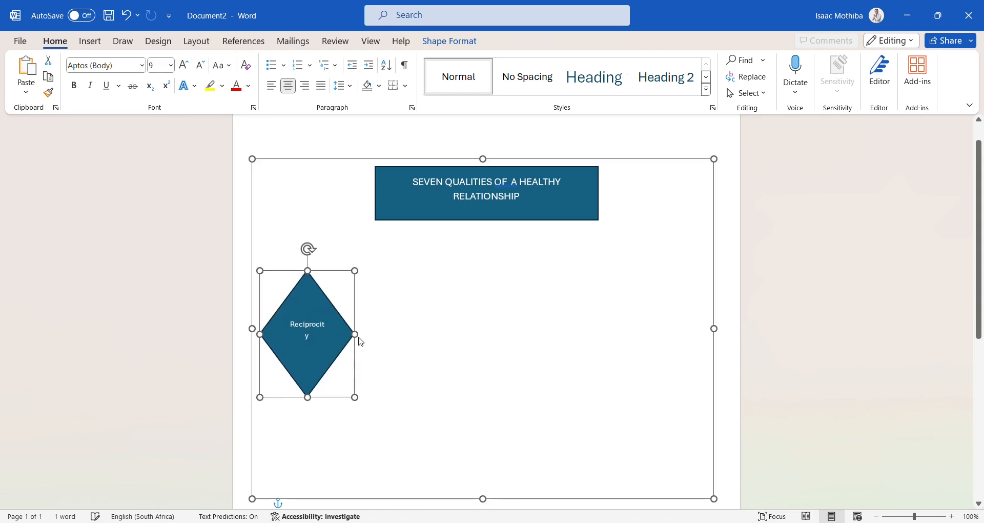
click(358, 338)
click(352, 336)
drag(355, 335, 372, 343)
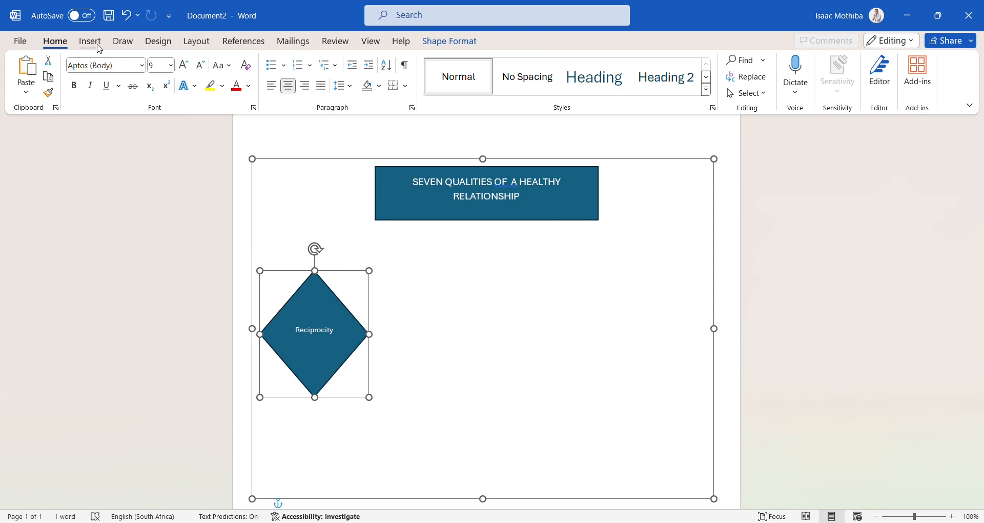
Step: Draw an isosceles triangle beside the diamond, about 3.01 cm high and 3.28 cm wide
click(98, 45)
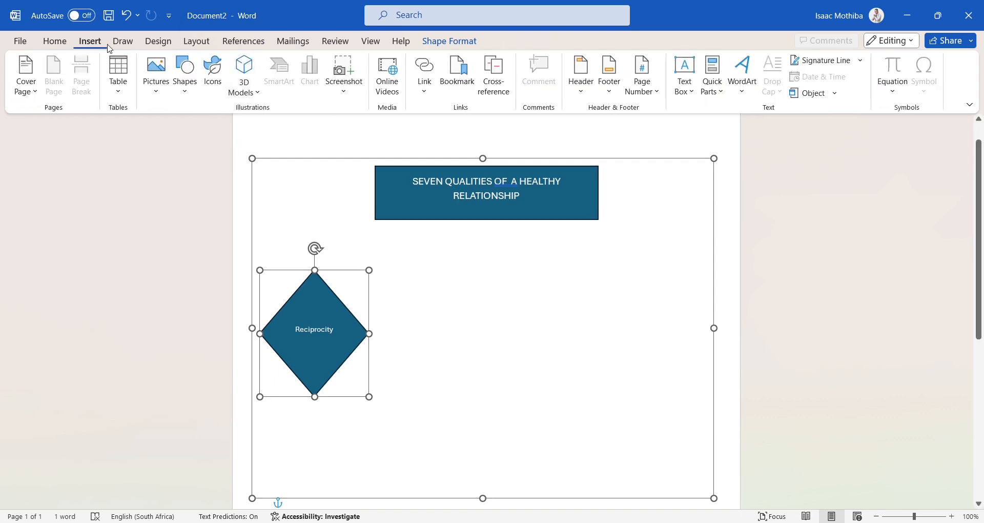
click(189, 97)
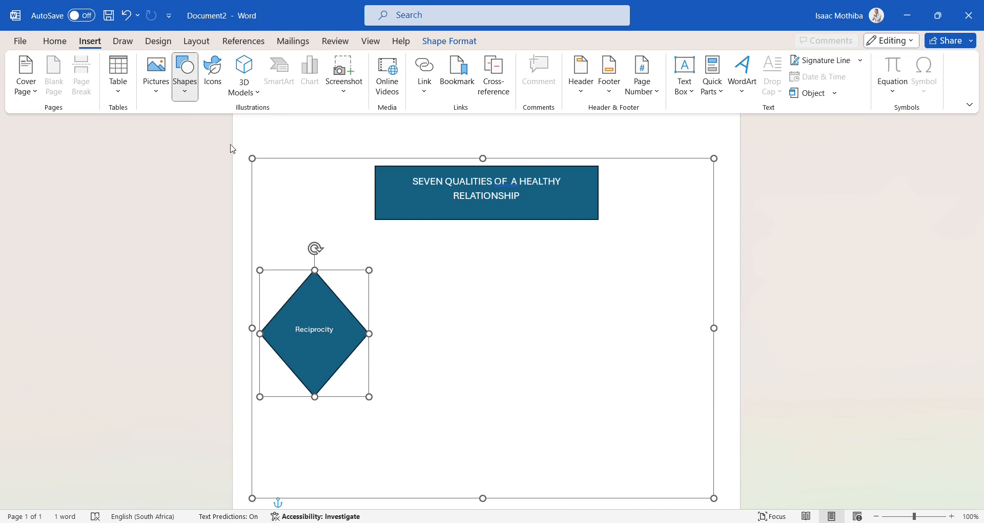
click(264, 125)
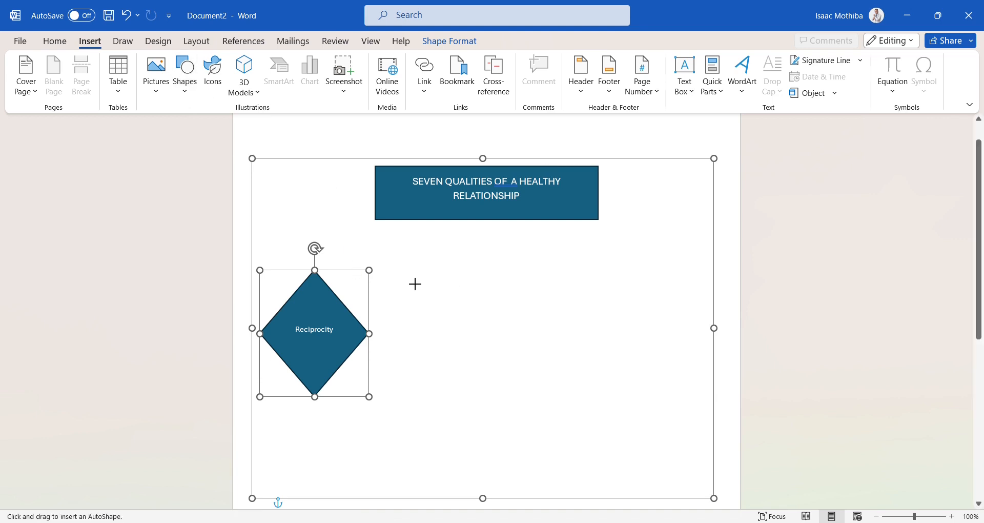
mouse_move(388, 269)
mouse_down()
mouse_move(395, 320)
mouse_move(474, 293)
mouse_up()
drag(428, 314, 433, 330)
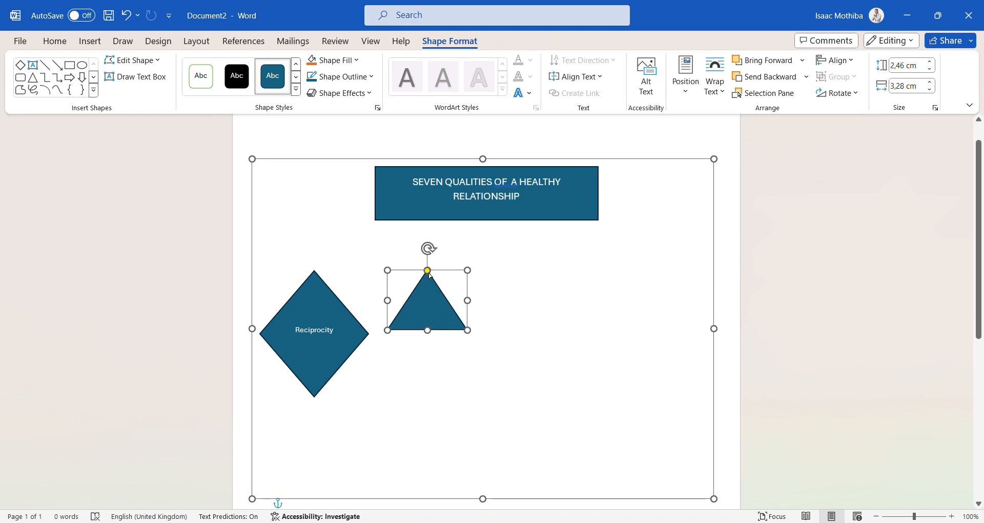
drag(429, 331, 436, 344)
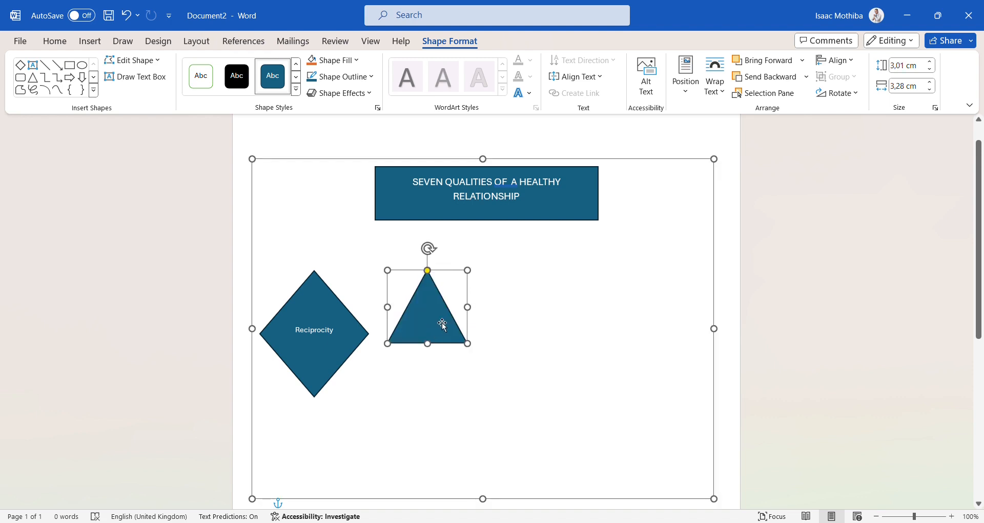
Step: Label the triangle "Support"
click(431, 320)
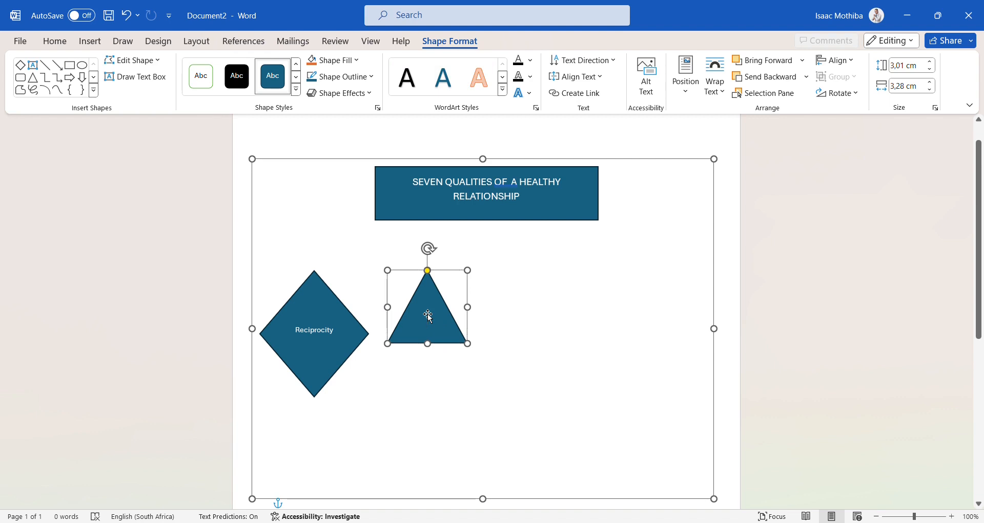
text(Su)
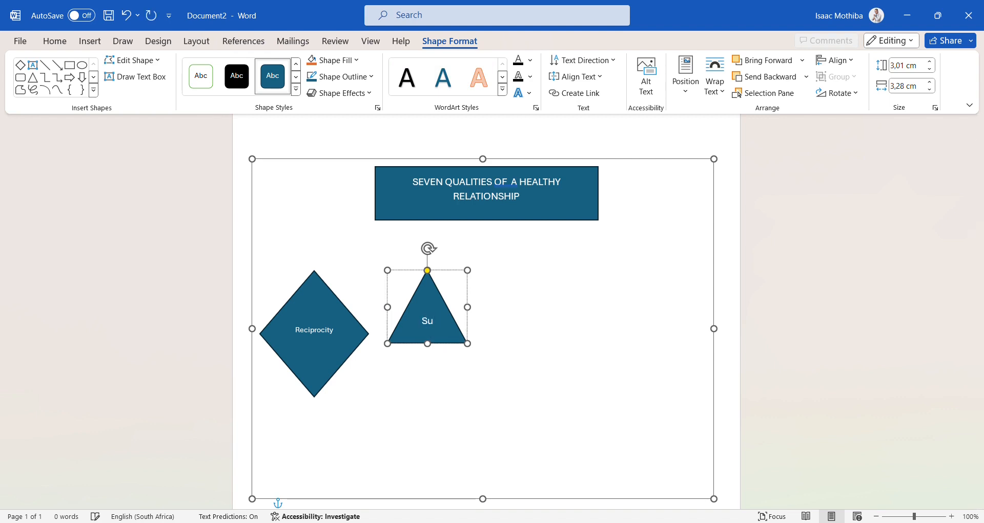
text(pport)
Step: Reduce the triangle label's font size so it fits on one line, and widen the triangle to about 3.58 cm
double_click(429, 331)
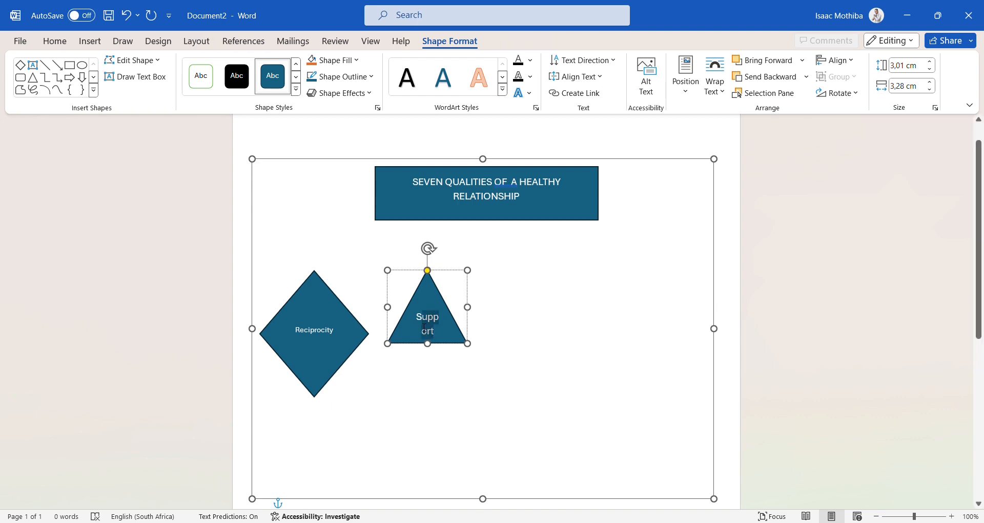
click(511, 147)
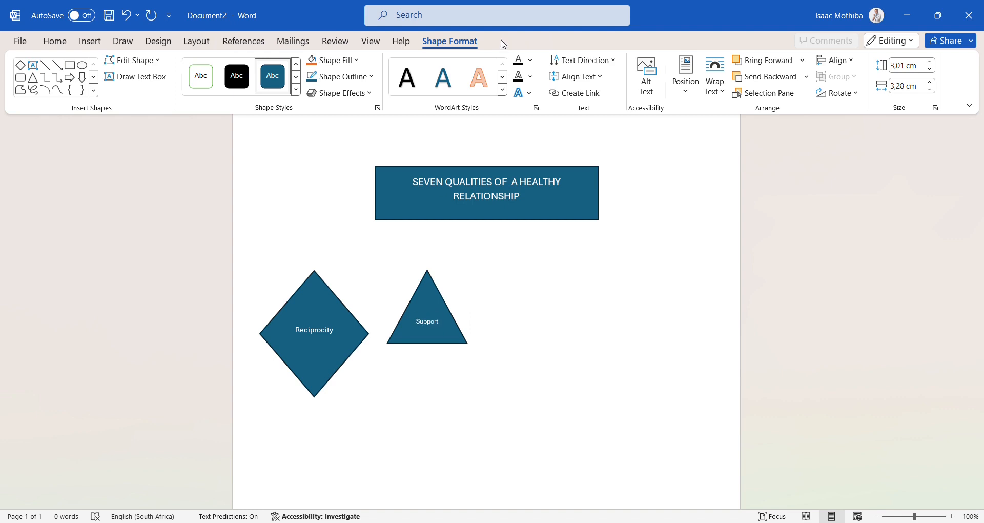
click(453, 324)
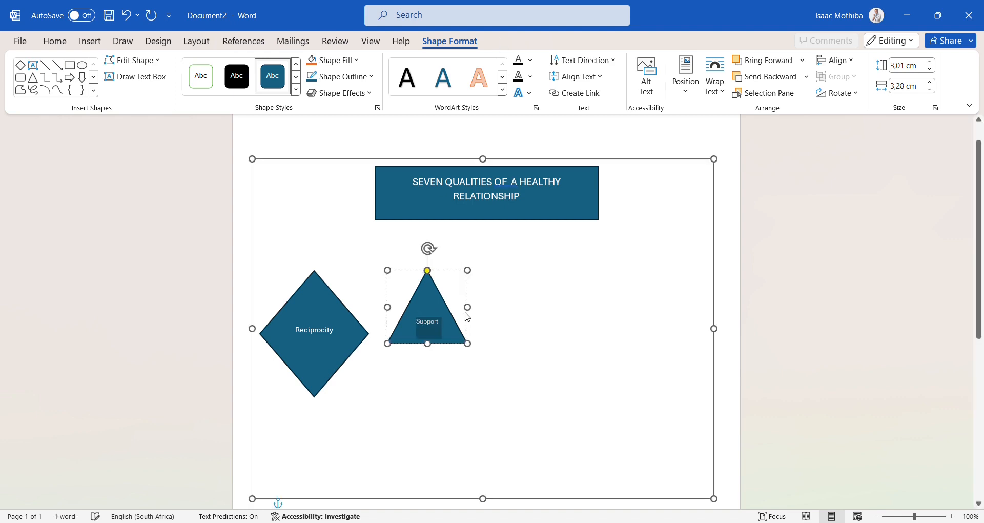
drag(472, 307, 481, 310)
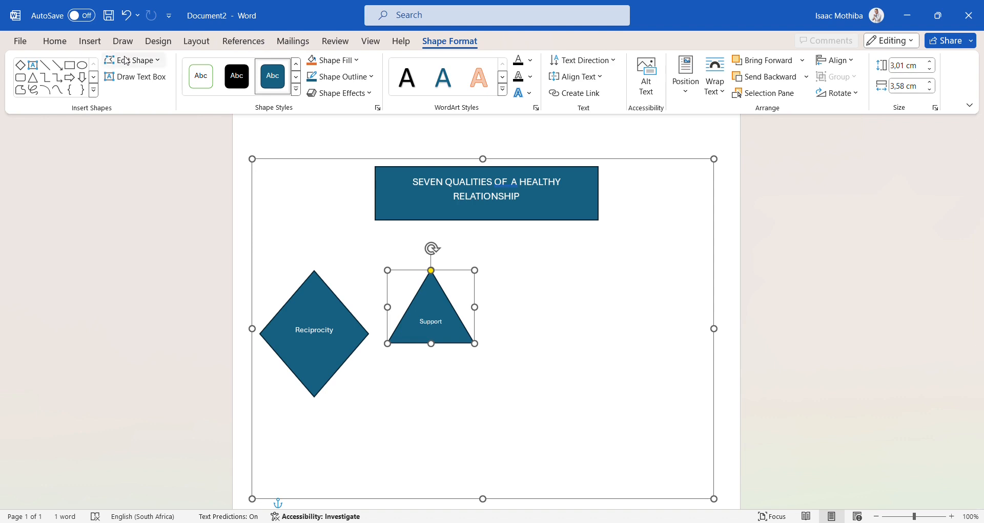
Step: Draw a rounded rectangle about 2.77 cm high and 4.66 cm wide beside the triangle and label it "Boundaries"
click(90, 41)
click(178, 93)
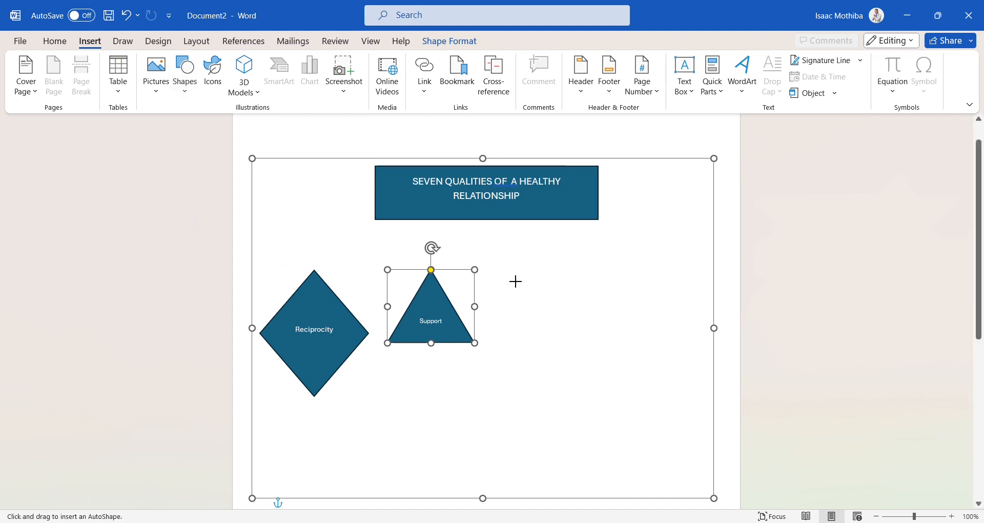
drag(507, 271, 631, 347)
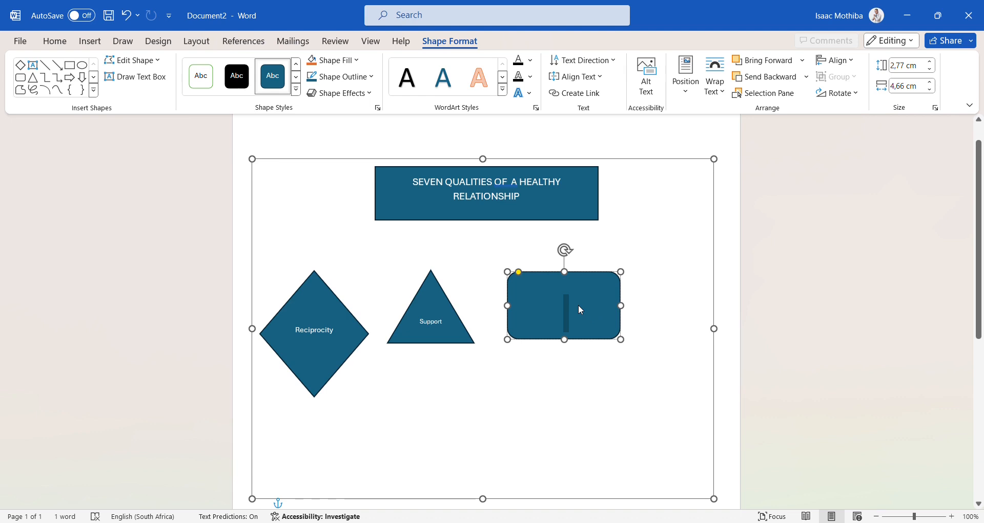
text(B)
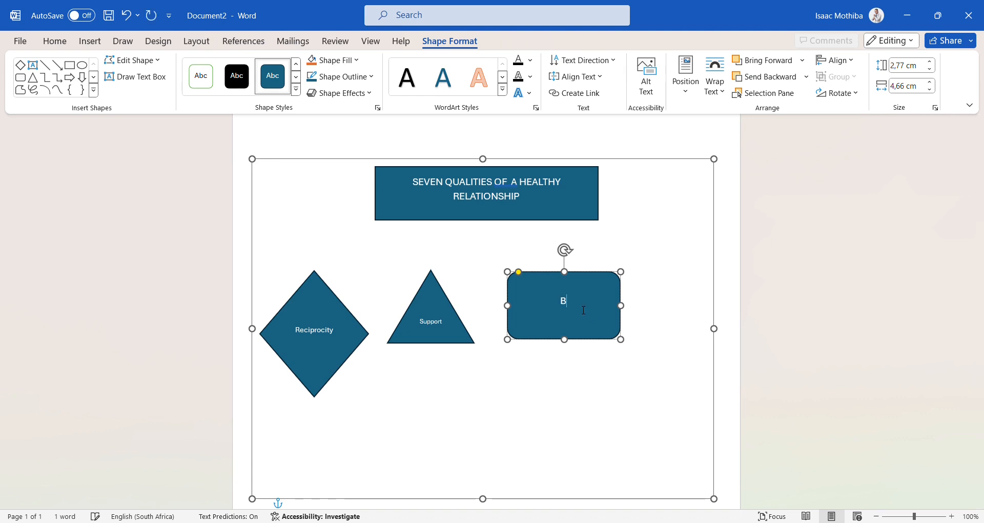
text(oundaries)
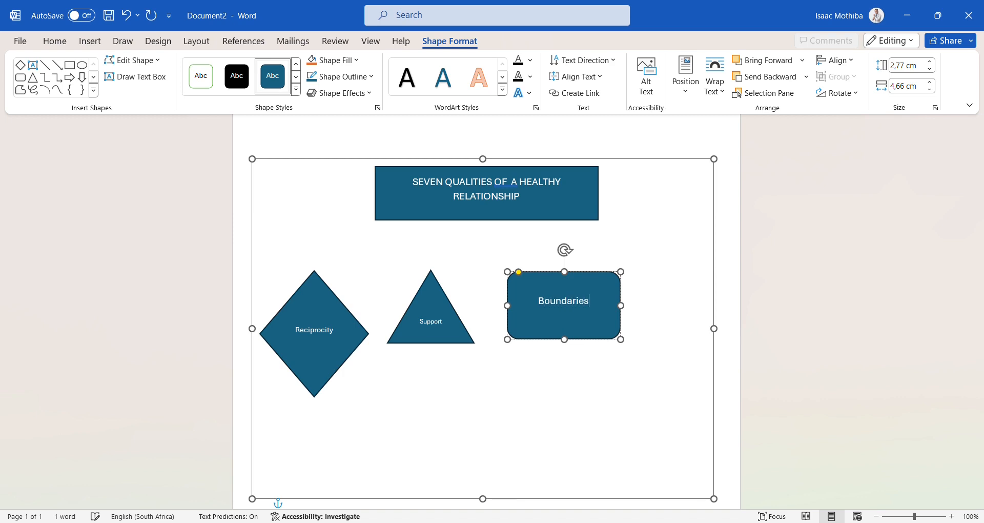
Step: Draw a cylinder about 4.59 cm high and 2.9 cm wide at the row's right end and label it "Affection"
scroll(463, 410, down, 2)
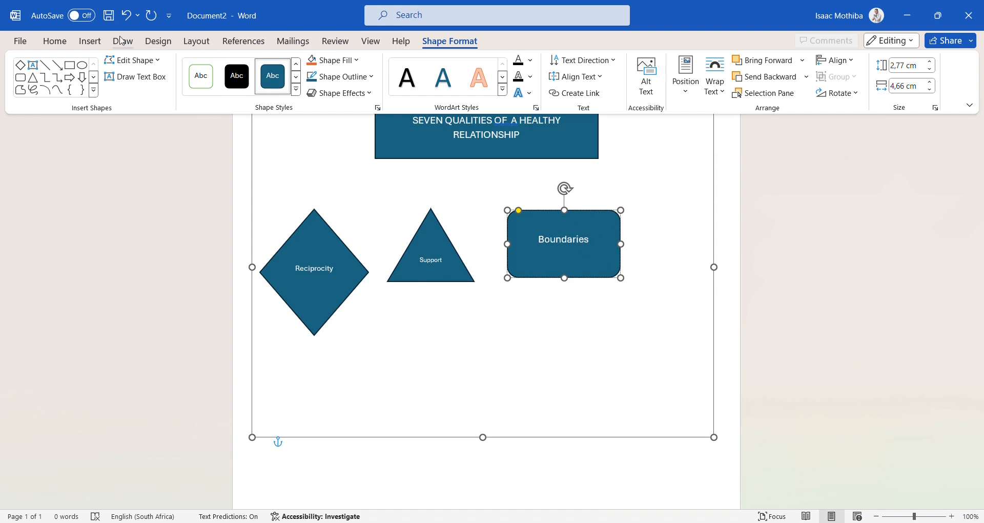
click(90, 41)
click(193, 86)
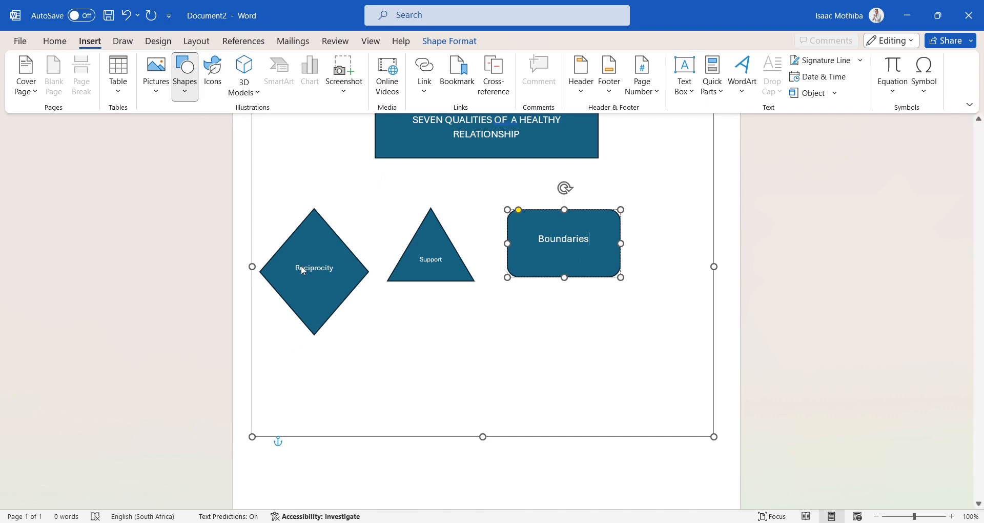
drag(650, 207, 720, 326)
drag(690, 264, 717, 271)
click(681, 258)
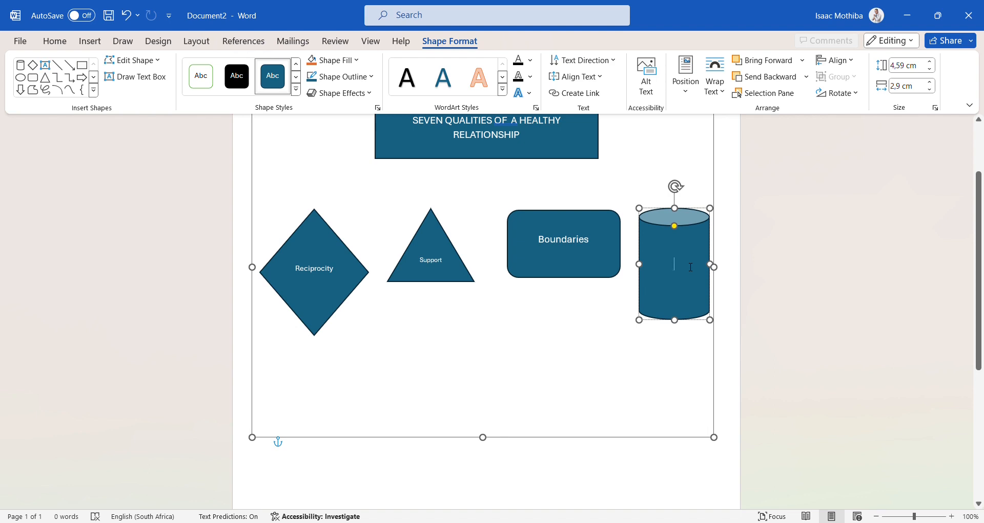
text(Affection)
Step: Extend the drawing canvas slightly to the right, to about 19.43 cm wide, and select the diamond
scroll(649, 372, up, 1)
drag(722, 300, 730, 302)
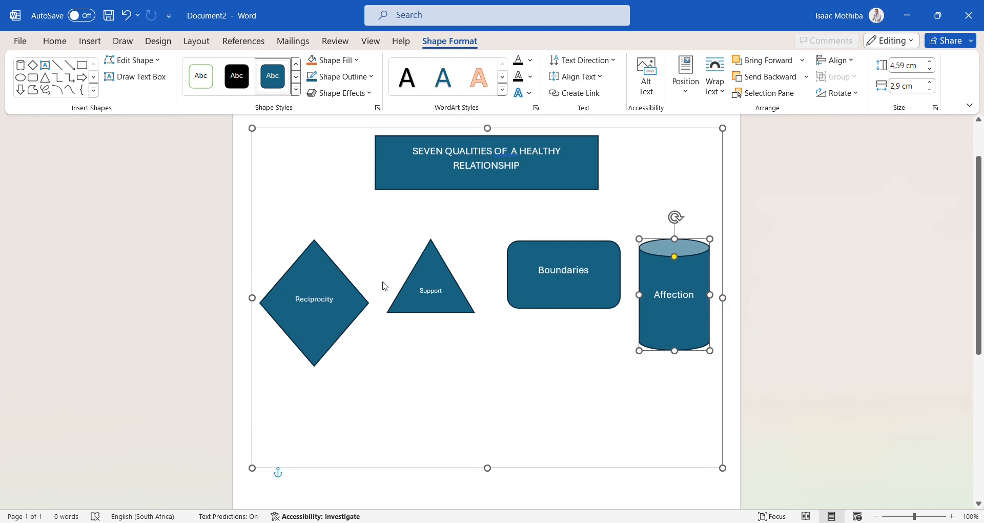
click(322, 267)
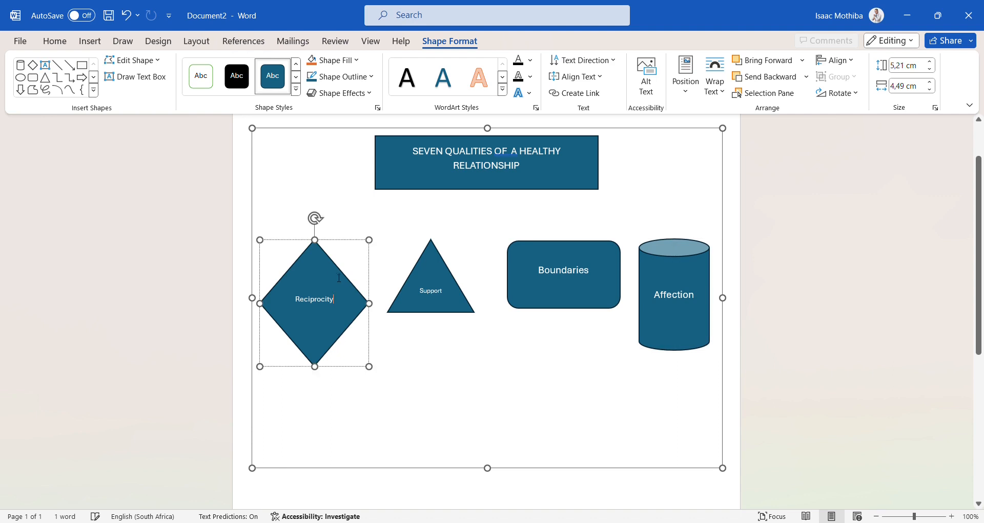
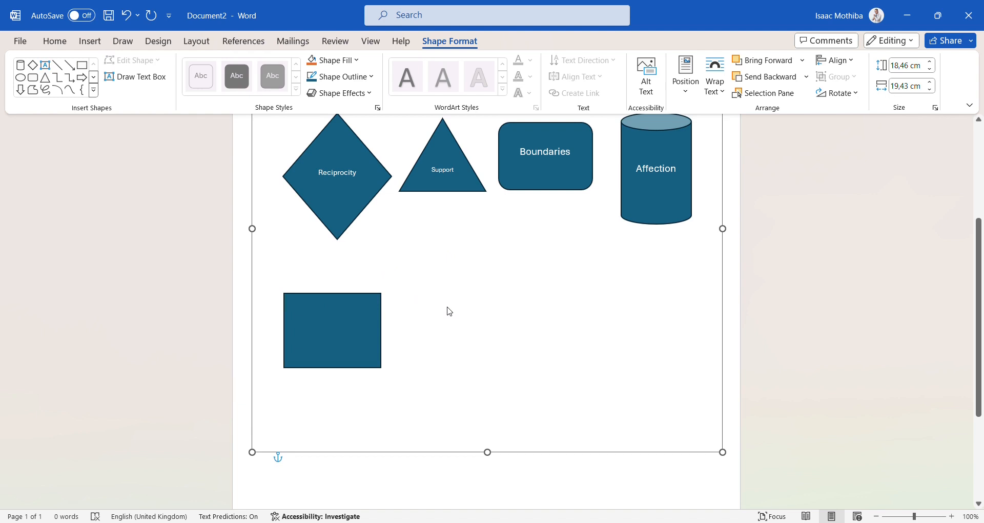
Step: Paste a copy of the blank lower rectangle and place it beside the original, below the triangle
click(451, 304)
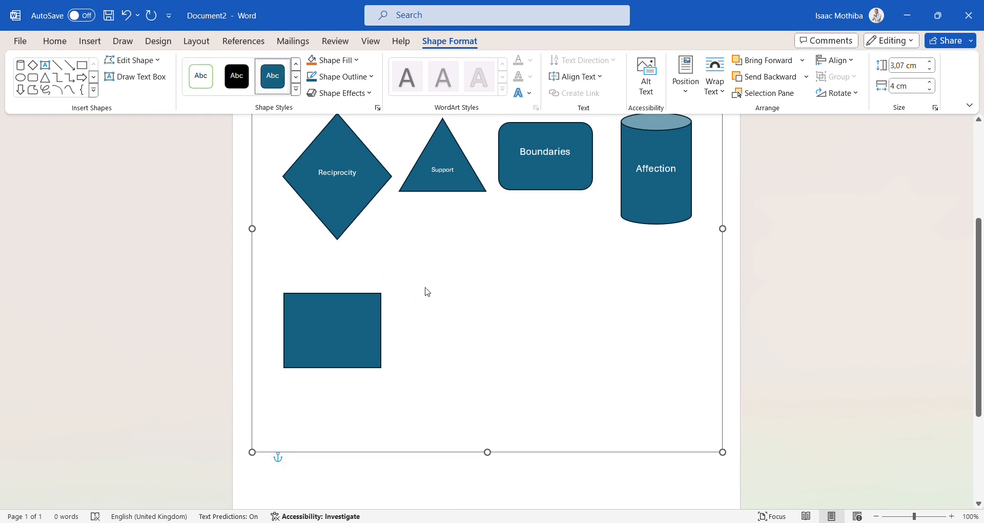
scroll(428, 284, up, 5)
drag(334, 182, 494, 452)
scroll(482, 410, down, 5)
drag(468, 296, 465, 306)
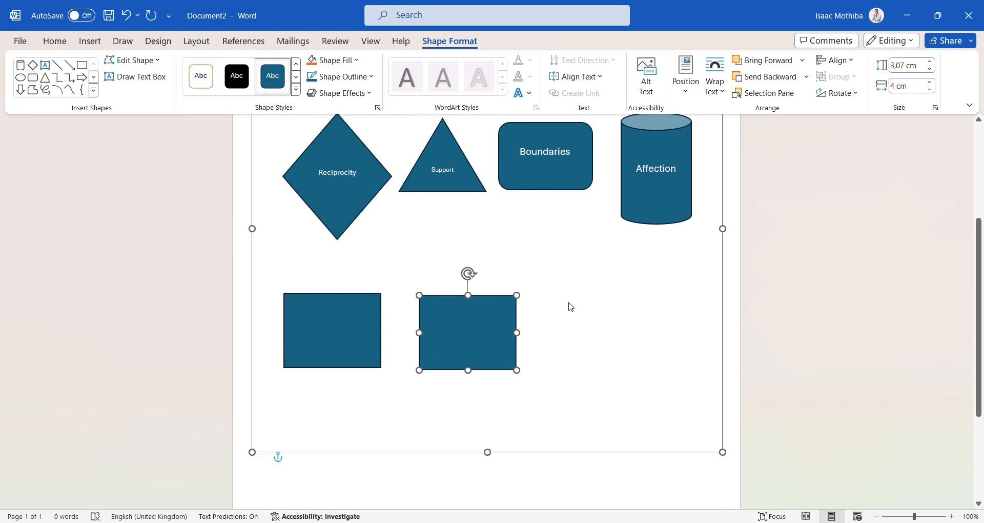
Step: Paste another copy of the rectangle at the right end of the lower row and nudge the middle one into line
key(ctrl+v)
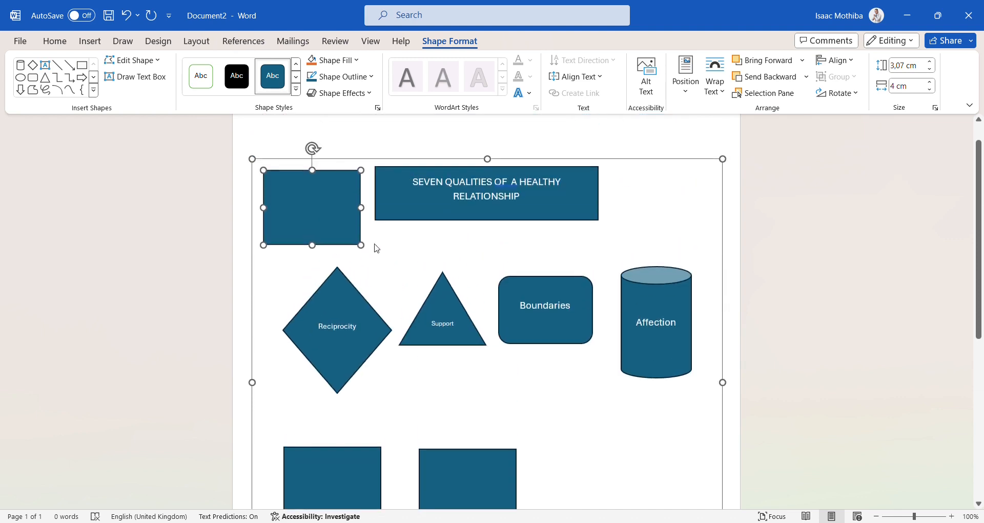
drag(323, 185, 614, 436)
scroll(614, 436, down, 3)
drag(620, 323, 630, 328)
click(473, 327)
drag(473, 326, 480, 326)
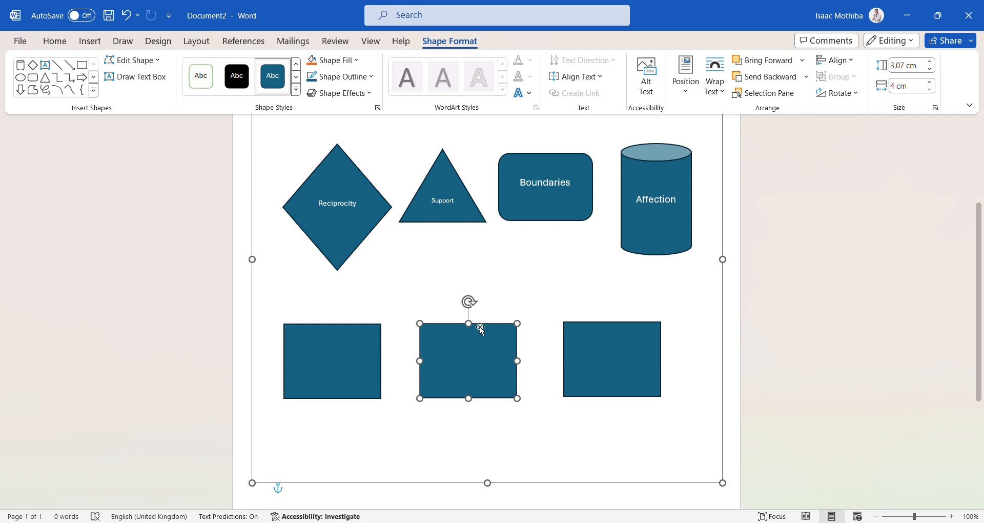
Step: Label the three lower rectangles "Ease", "Vulnerability" and "Predictability" from left to right
click(335, 365)
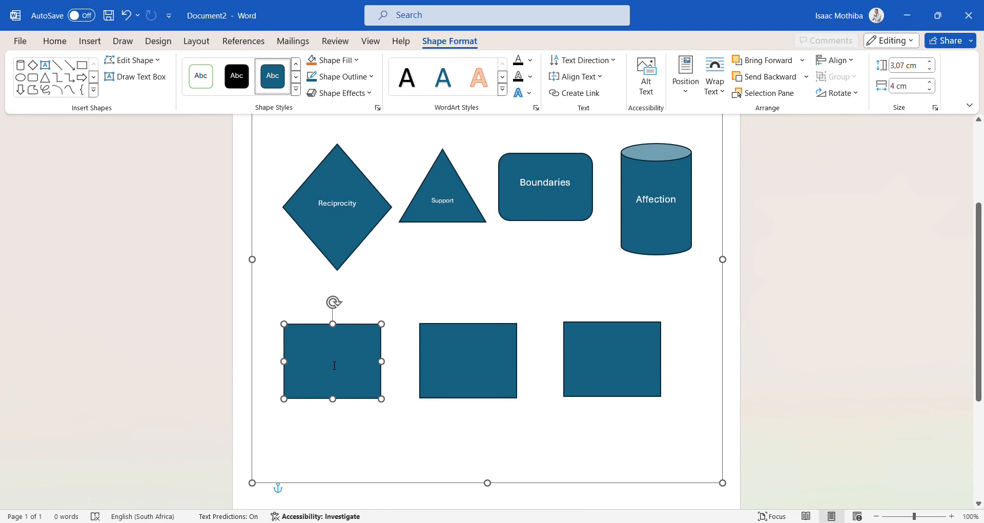
text(Ease)
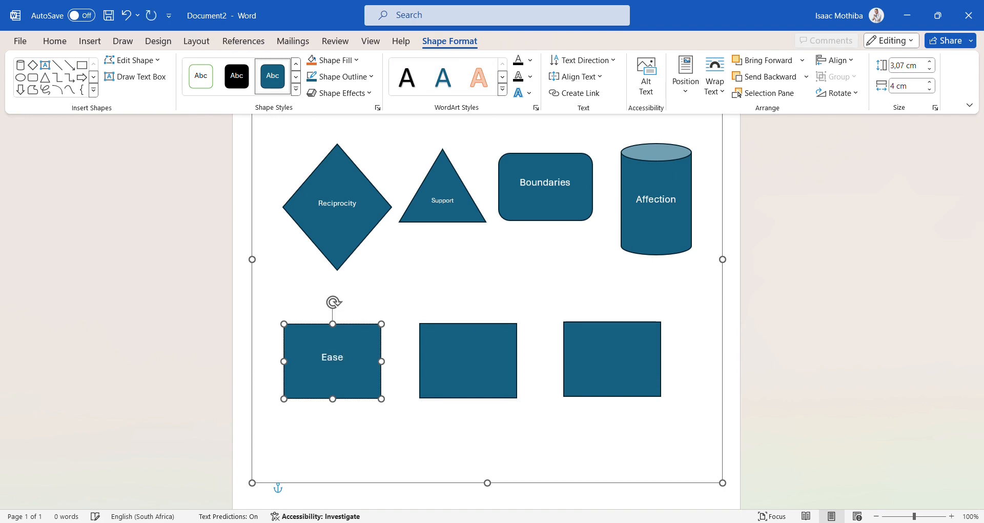
click(479, 367)
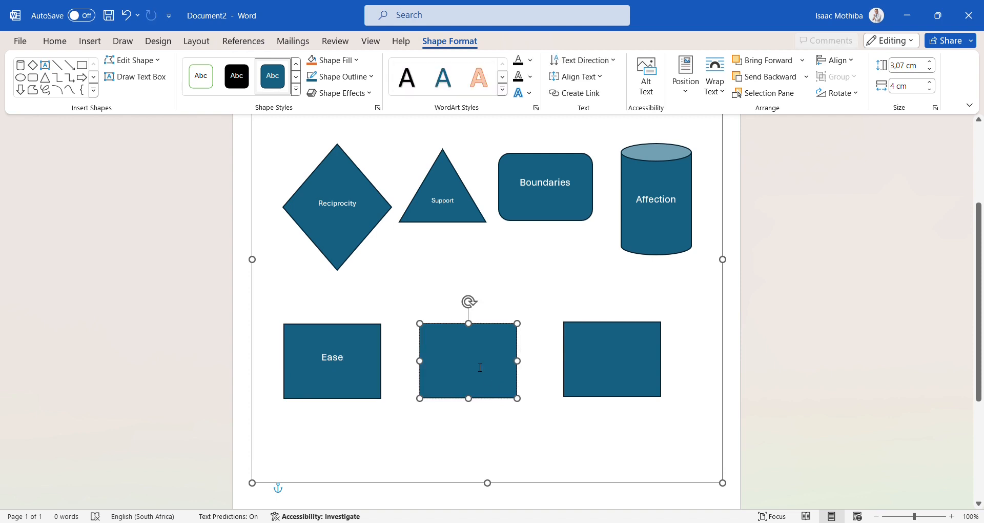
text(Vuln)
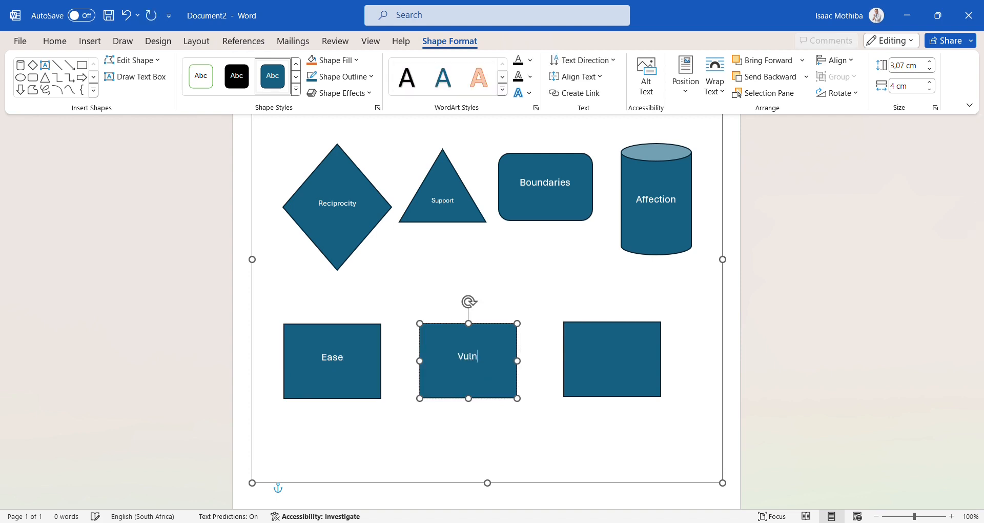
text(erability)
click(620, 354)
text(Pre)
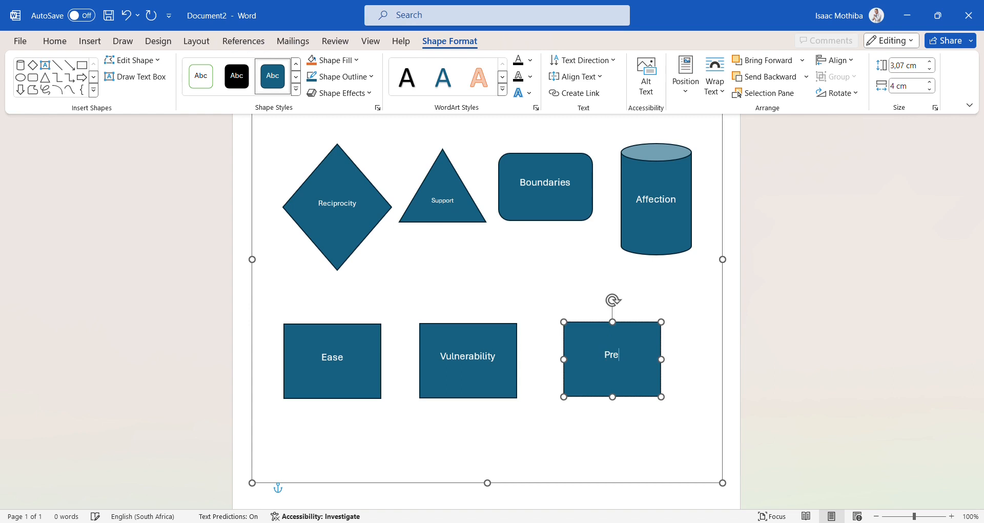
text(dictability)
Step: Shift the three lower rectangles slightly to the right so they are evenly spaced across the canvas
drag(481, 329, 492, 327)
drag(354, 330, 365, 328)
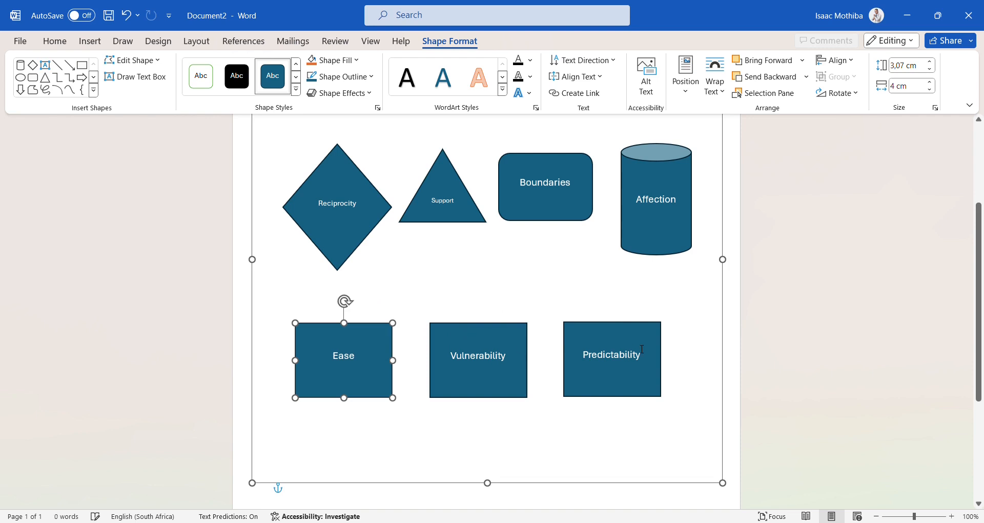
mouse_move(635, 329)
mouse_down()
mouse_move(665, 330)
mouse_move(639, 324)
mouse_up()
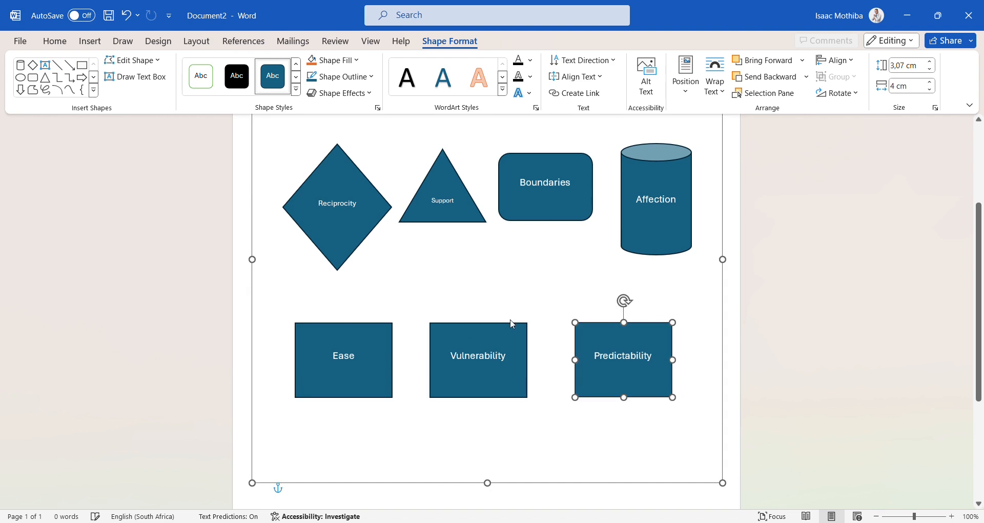
drag(488, 329, 496, 330)
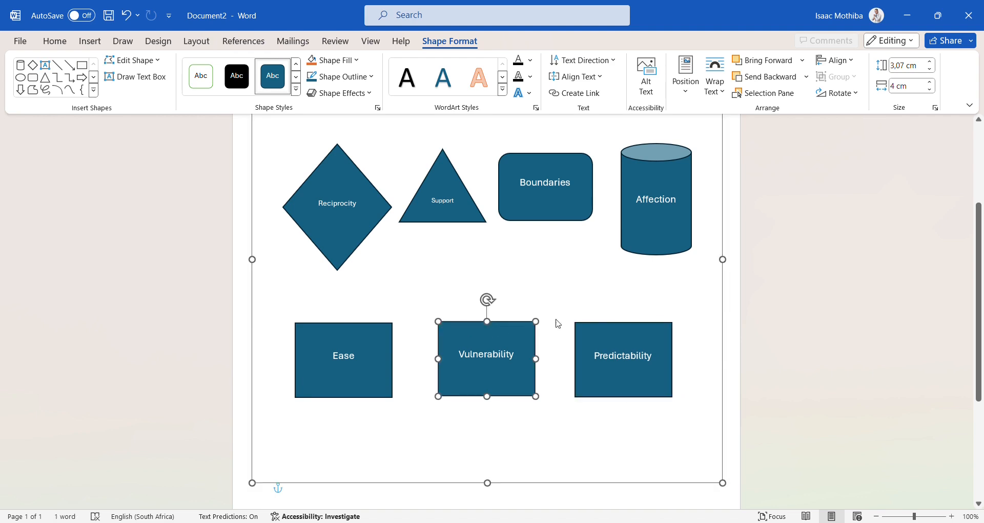
Step: Draw an elbow arrow connector from the left side of the title rectangle to the top point of the Reciprocity diamond
scroll(587, 323, up, 3)
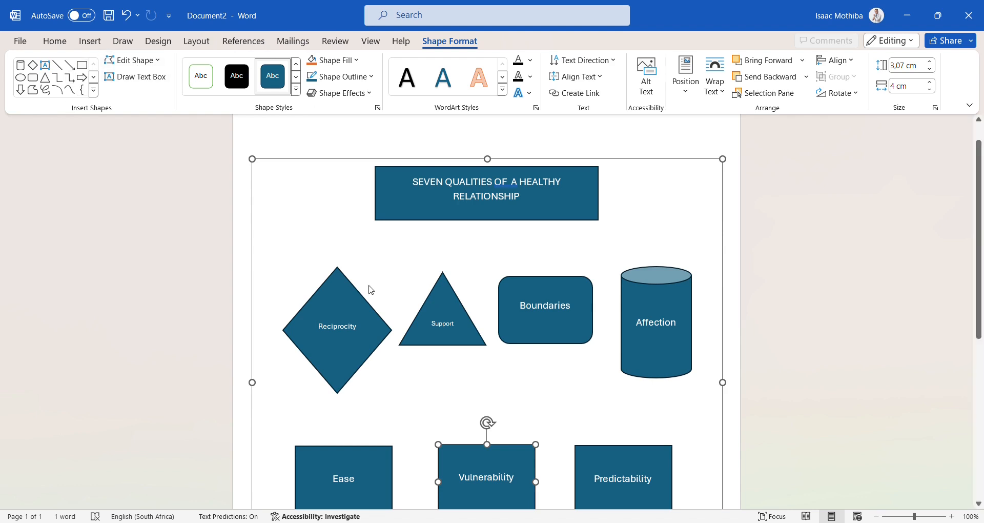
click(62, 45)
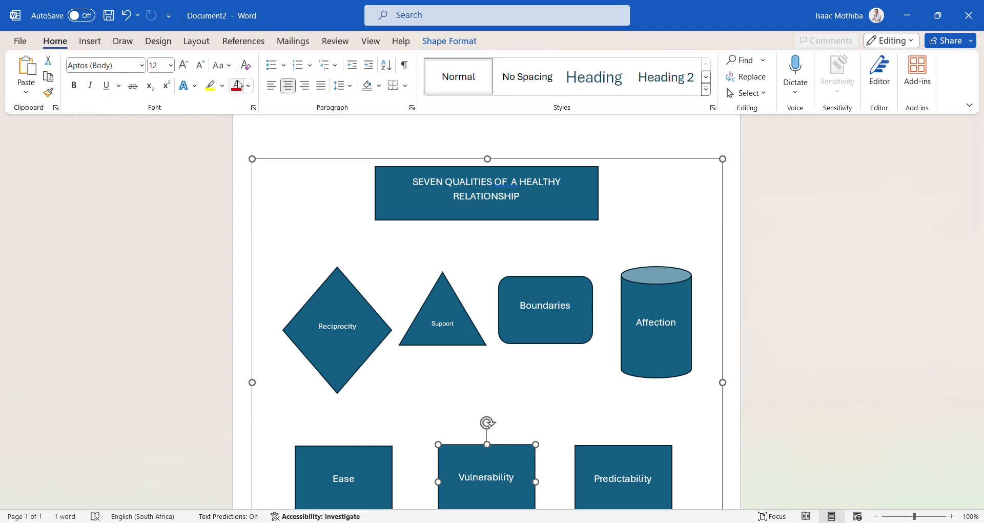
click(91, 43)
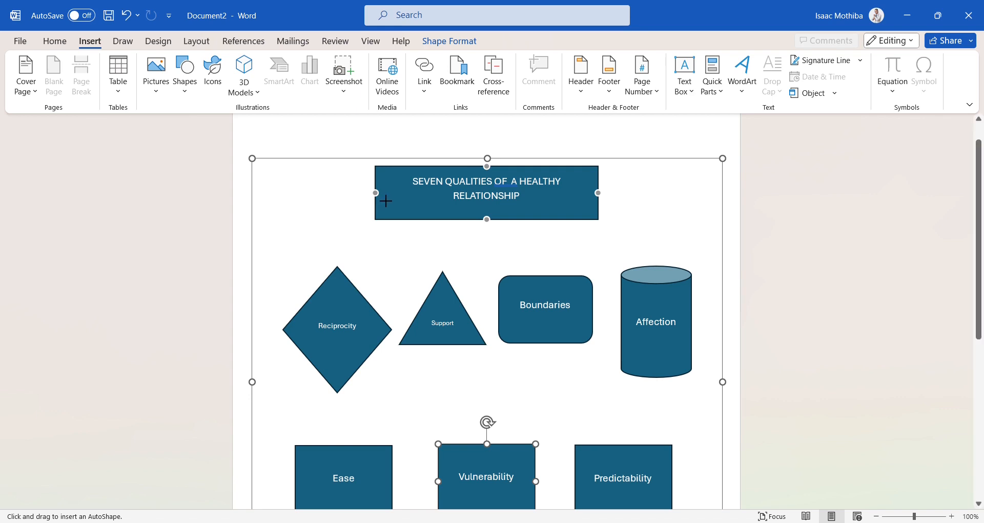
mouse_move(384, 201)
mouse_down()
mouse_move(331, 216)
mouse_move(346, 277)
mouse_up()
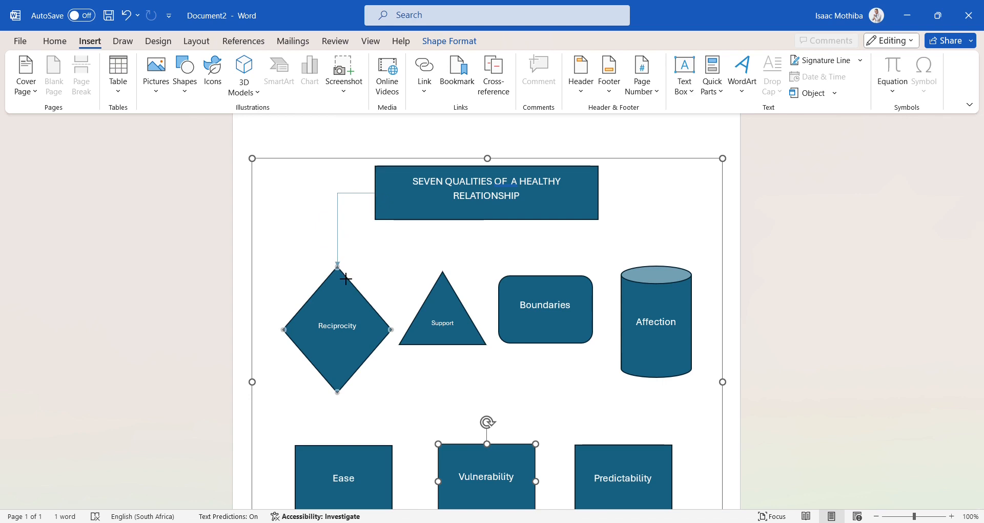
drag(346, 279, 346, 279)
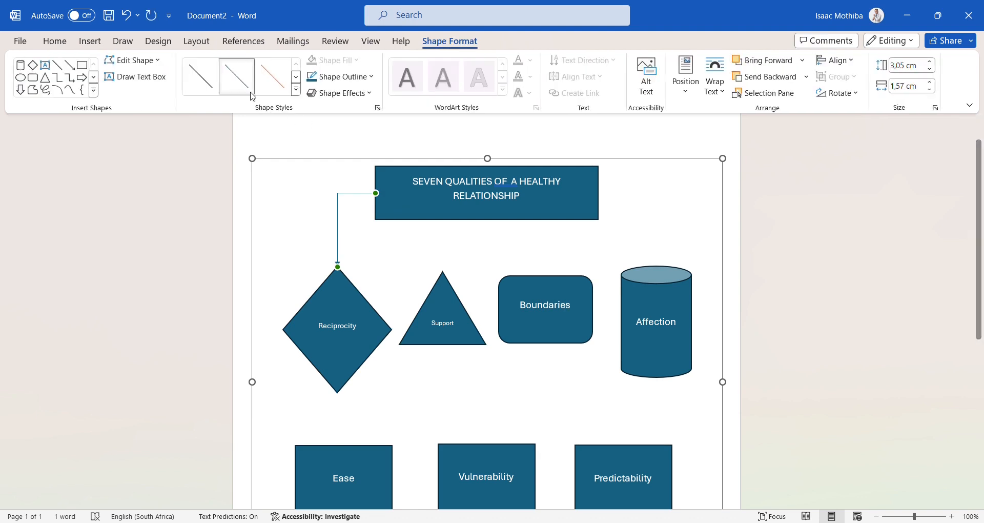
Step: Draw an elbow arrow connector from the left side of the title rectangle to the top point of the Support triangle
click(73, 84)
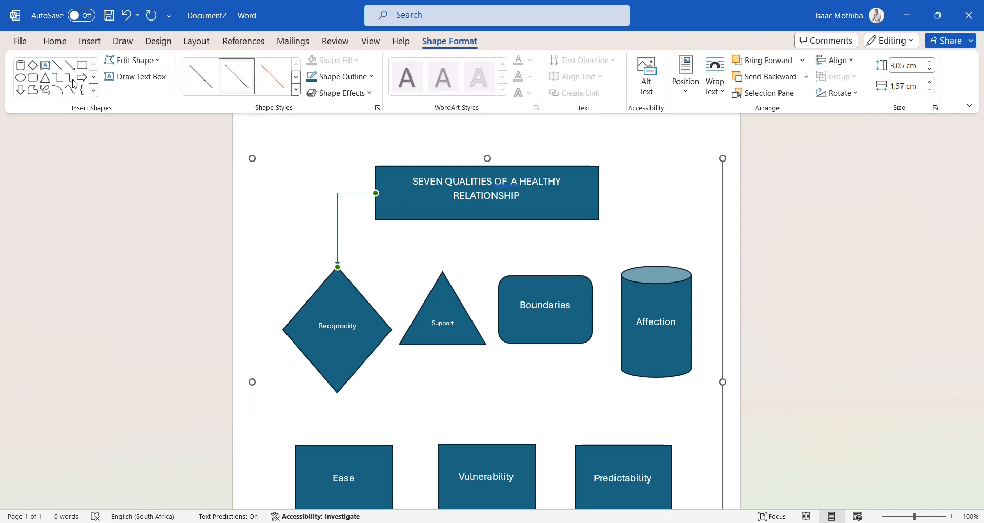
click(70, 79)
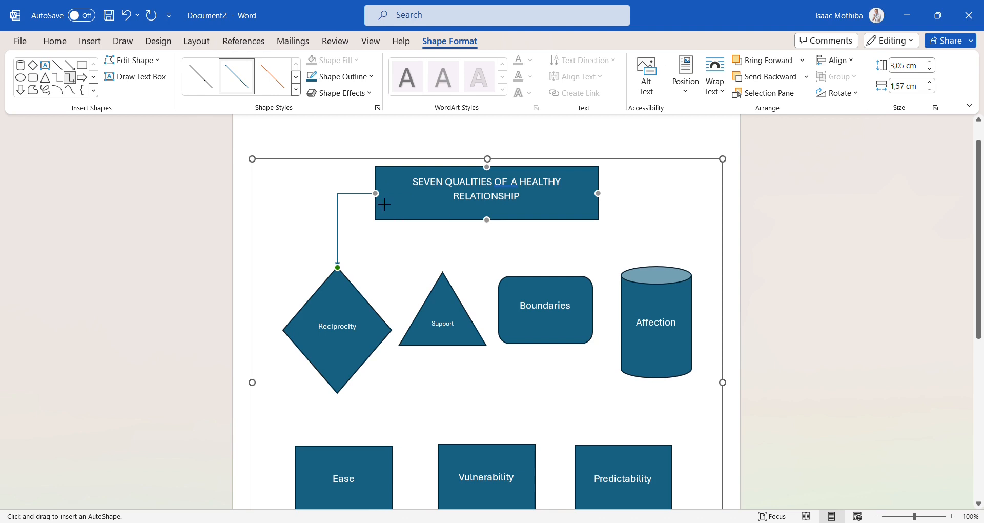
drag(375, 193, 450, 280)
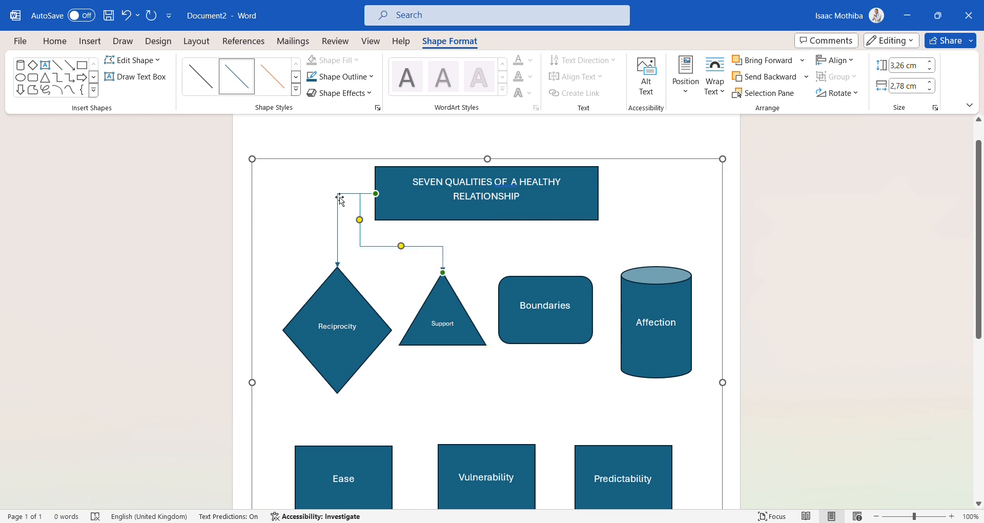
Step: Draw elbow arrow connectors from the title's bottom edge to the Boundaries rectangle's top and from its right side to the Affection cylinder's top
click(71, 80)
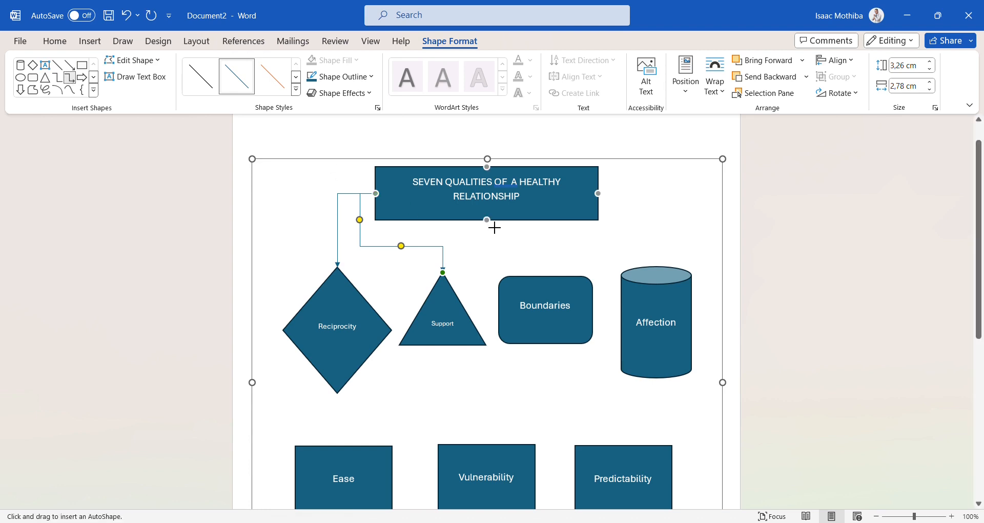
drag(495, 228, 557, 287)
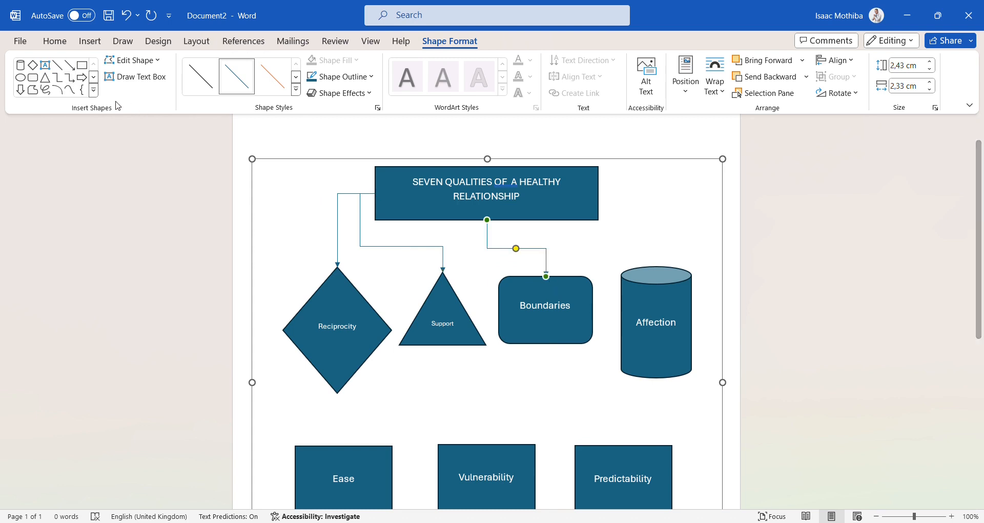
click(71, 79)
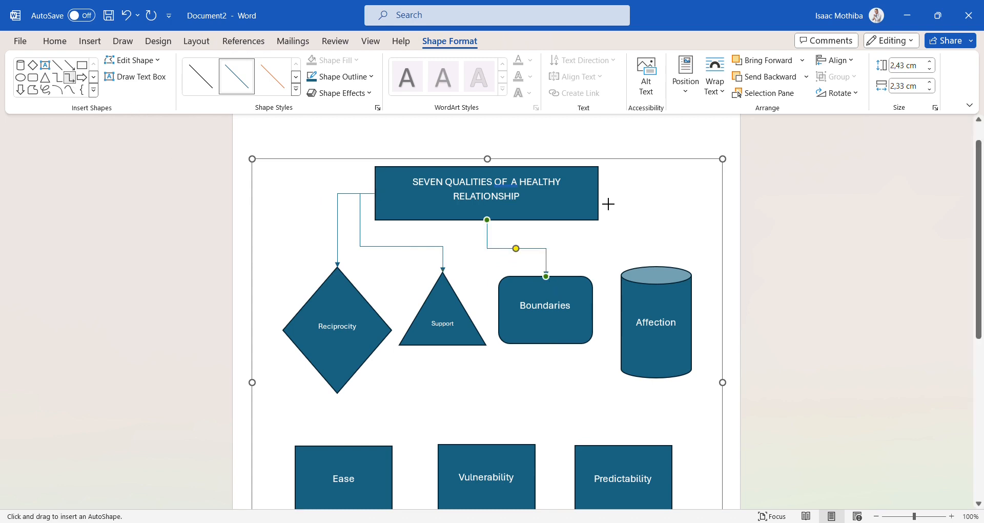
drag(606, 203, 661, 278)
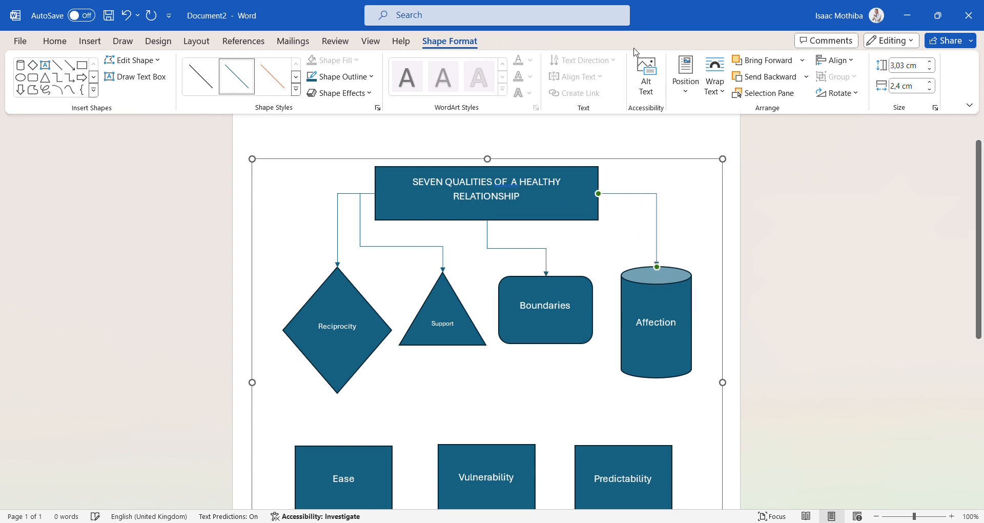
click(557, 246)
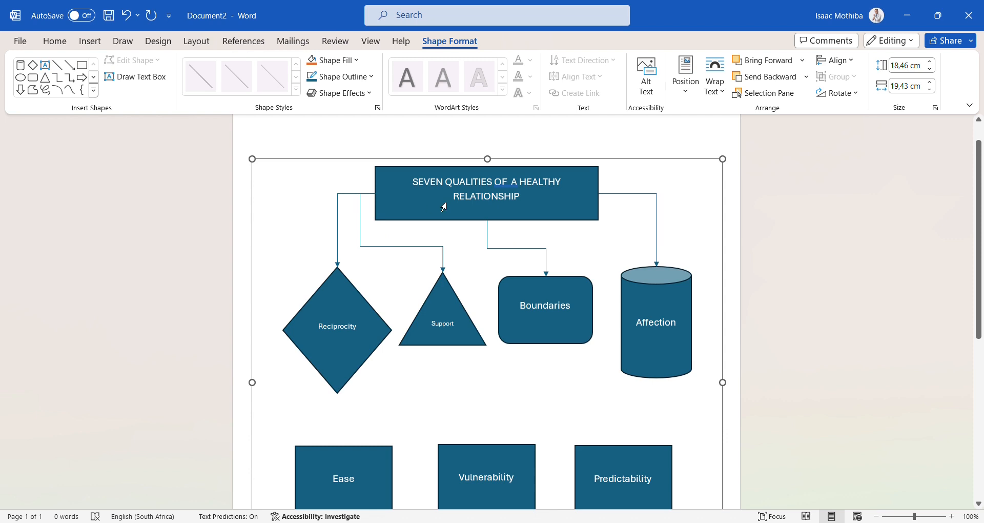
Step: Try an elbow arrow connector from the title's left side to the top of the Ease rectangle and undo it
click(70, 78)
scroll(377, 287, down, 1)
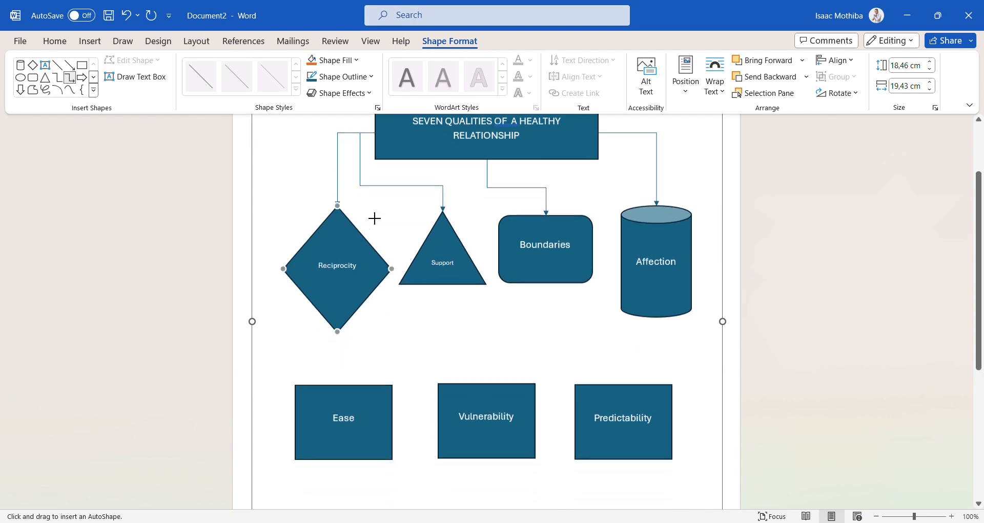
scroll(393, 197, up, 1)
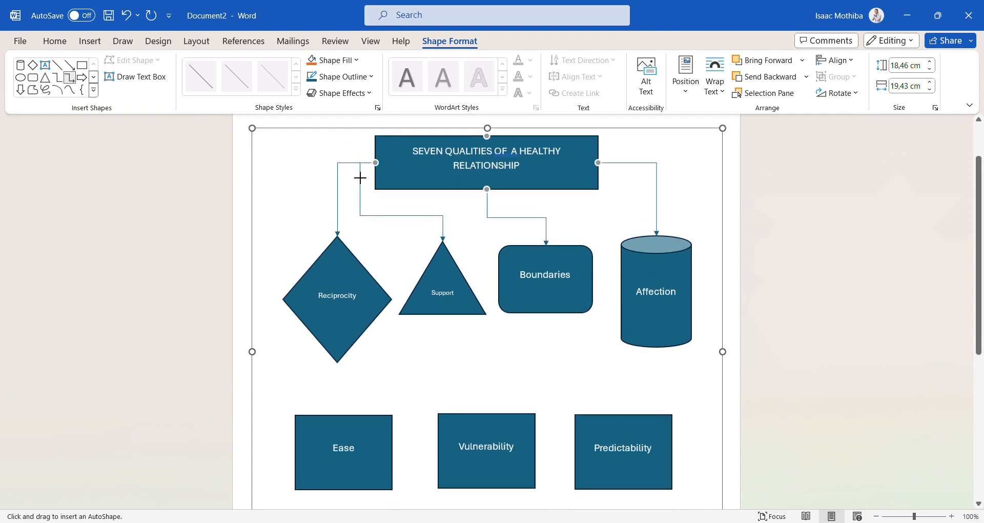
drag(383, 170, 355, 424)
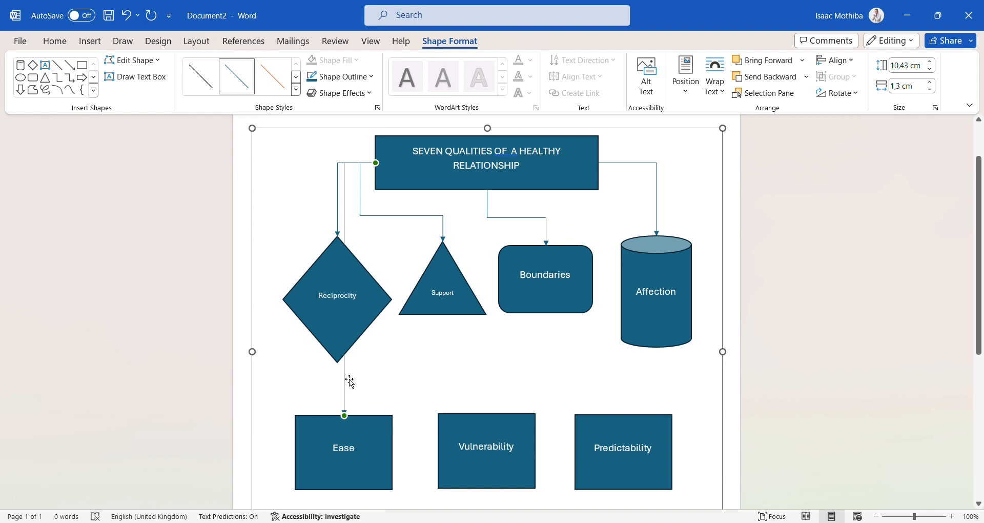
click(127, 17)
click(129, 22)
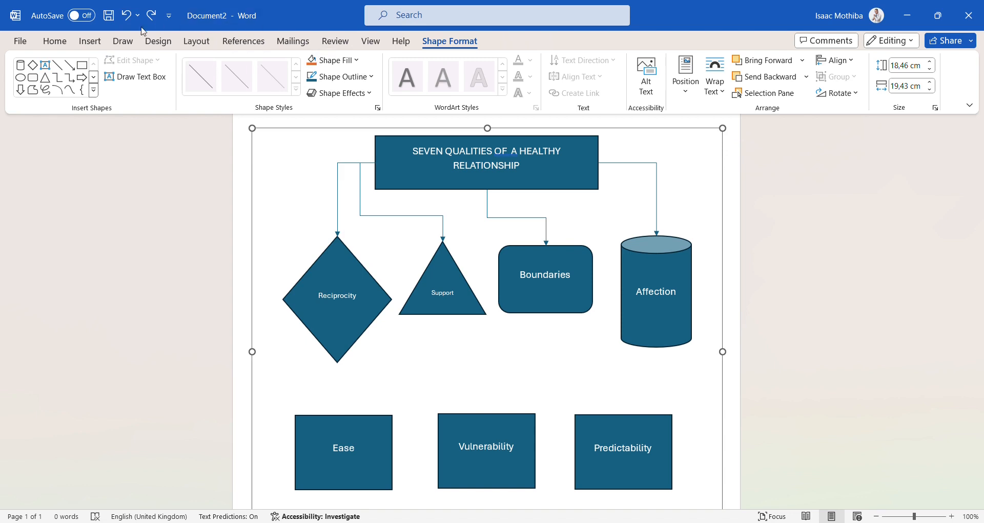
Step: Draw an elbow arrow connector to the top of the Ease rectangle and attach its start to the left side of the title rectangle
click(70, 77)
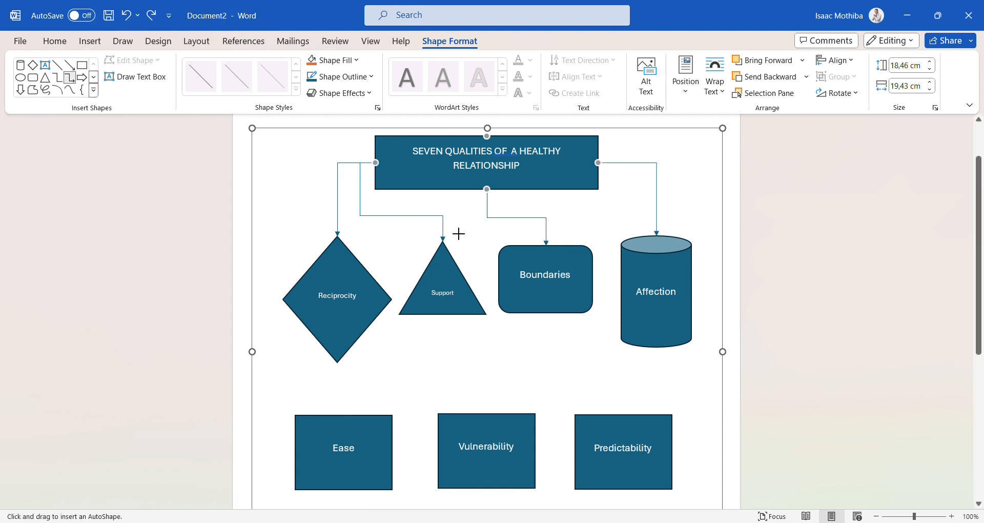
drag(375, 163, 351, 422)
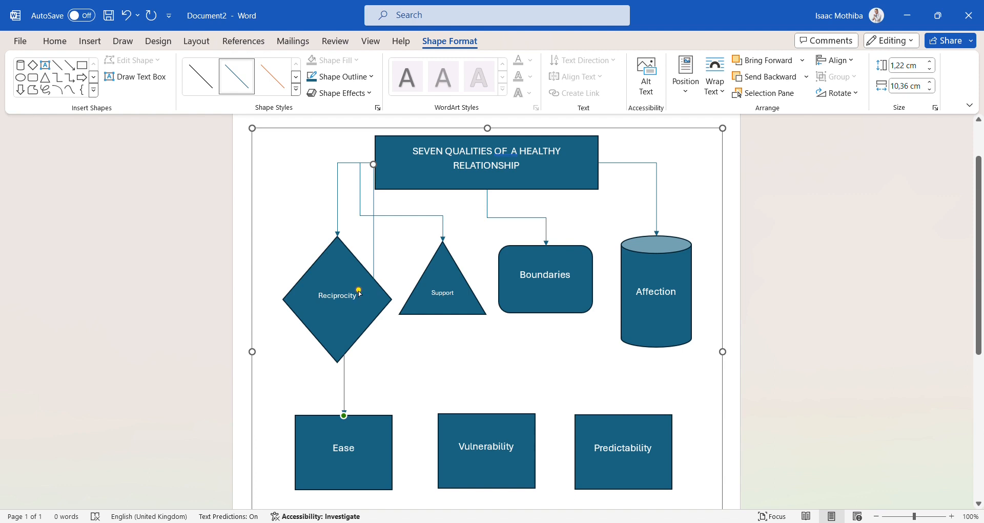
drag(358, 291, 318, 292)
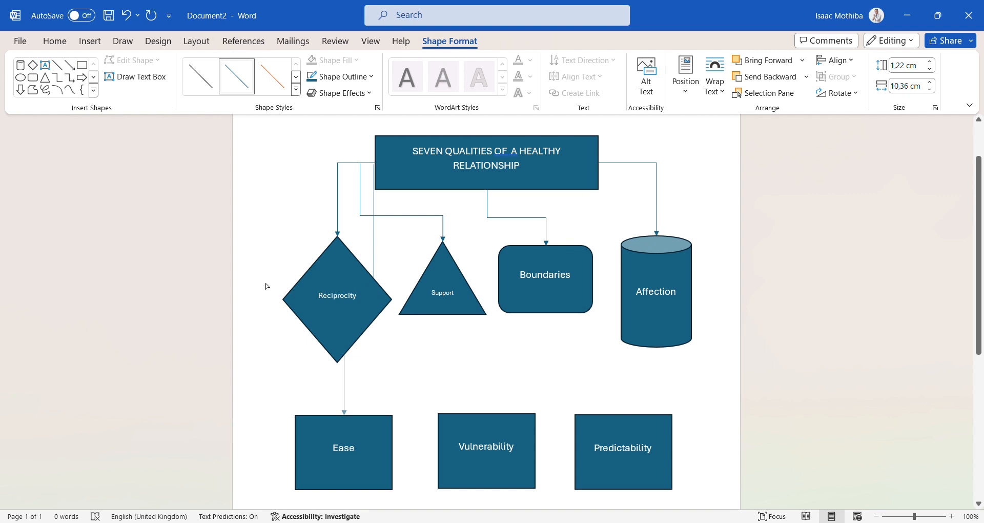
drag(401, 296, 400, 296)
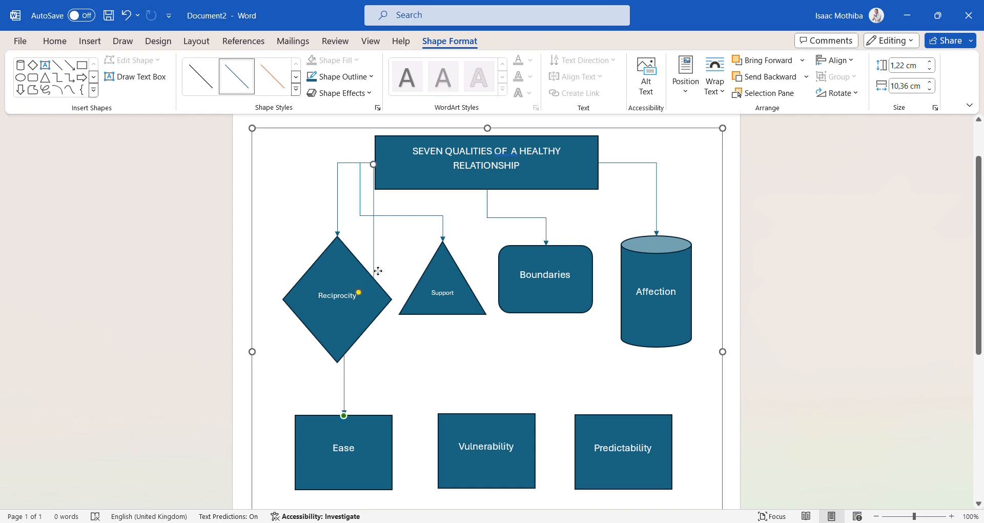
drag(359, 293, 280, 278)
mouse_move(359, 281)
mouse_down()
mouse_move(277, 265)
mouse_move(263, 223)
mouse_move(392, 279)
mouse_move(370, 272)
mouse_move(445, 346)
mouse_move(486, 351)
mouse_move(482, 392)
mouse_move(477, 385)
mouse_up()
drag(378, 167, 383, 169)
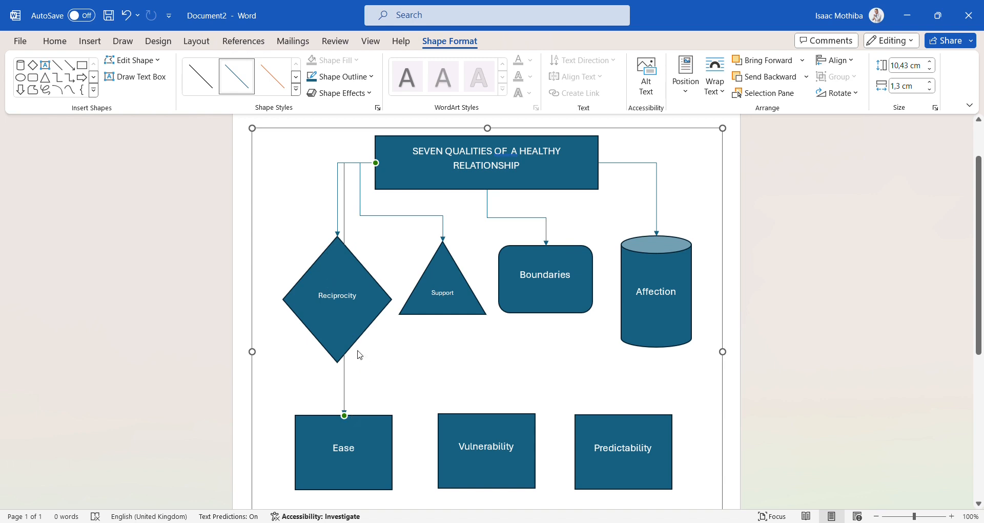
click(406, 266)
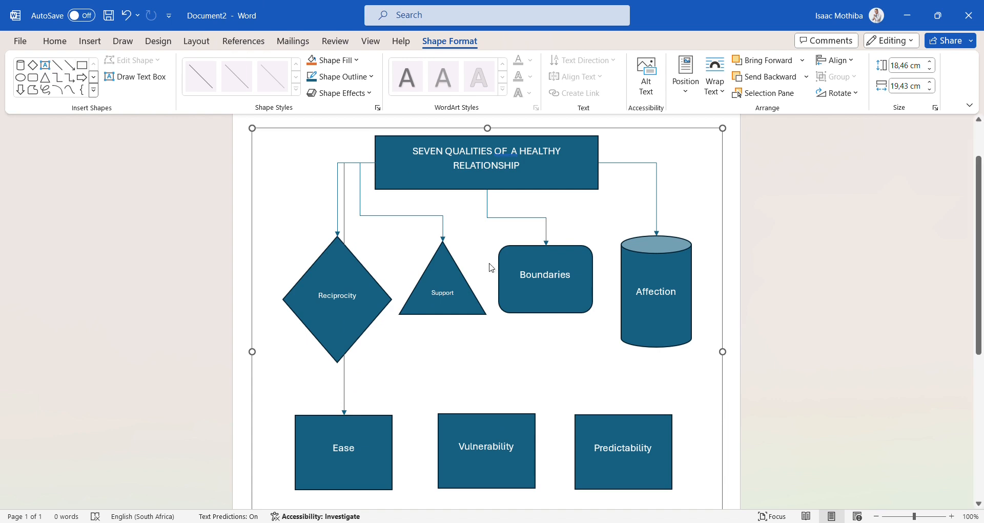
Step: Draw an elbow arrow connector from the bottom centre of the title rectangle to the top of the Vulnerability rectangle
click(70, 79)
drag(496, 197, 490, 414)
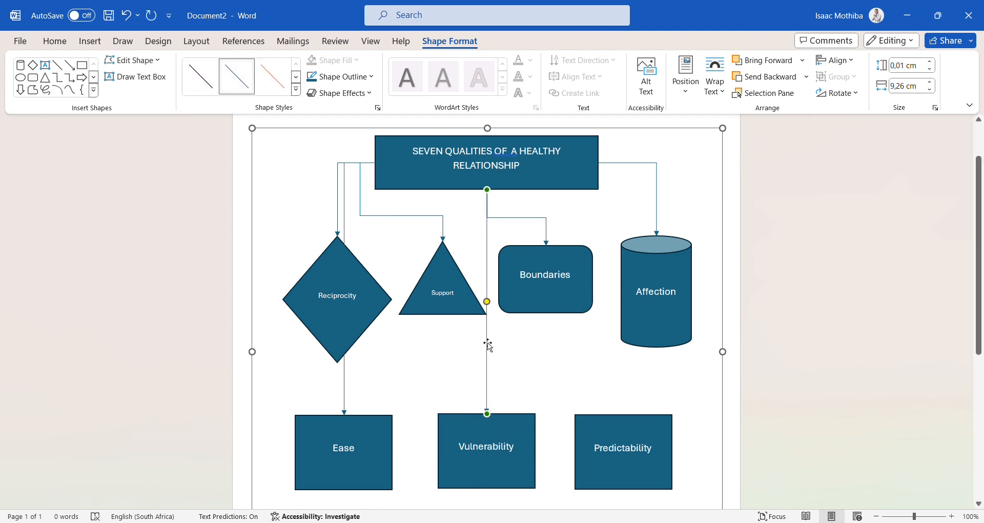
click(530, 212)
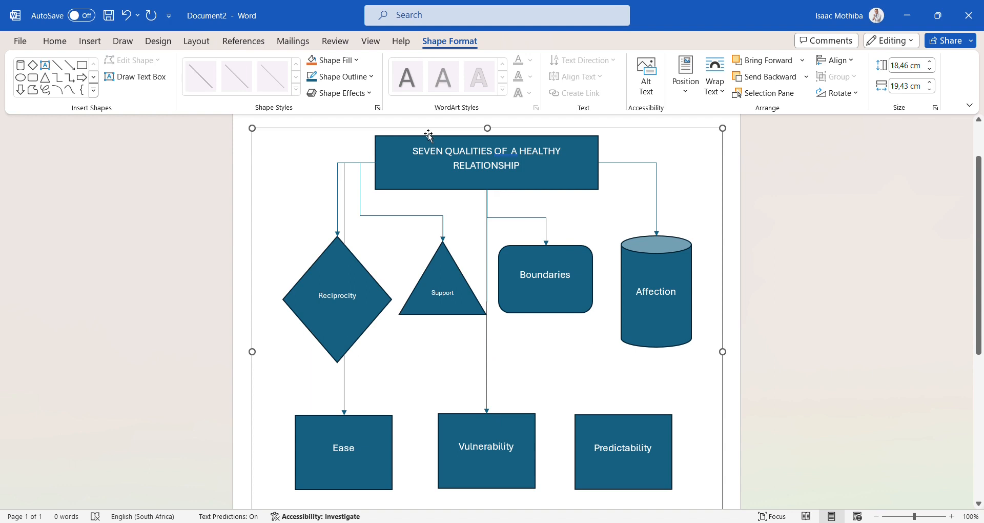
Step: Draw an elbow arrow connector from the right side of the title rectangle to the top of the Predictability rectangle
click(72, 80)
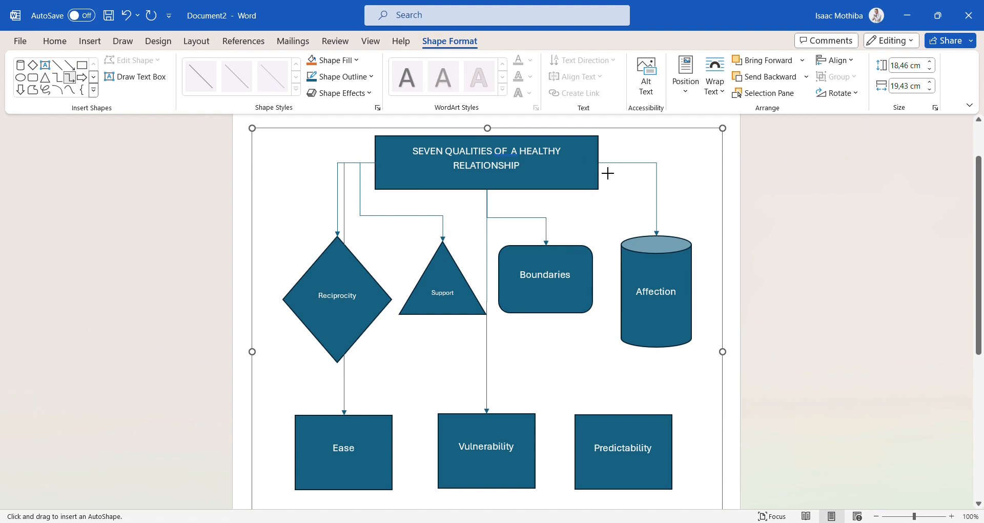
click(71, 77)
mouse_move(605, 171)
mouse_down()
mouse_move(610, 332)
mouse_move(630, 428)
mouse_up()
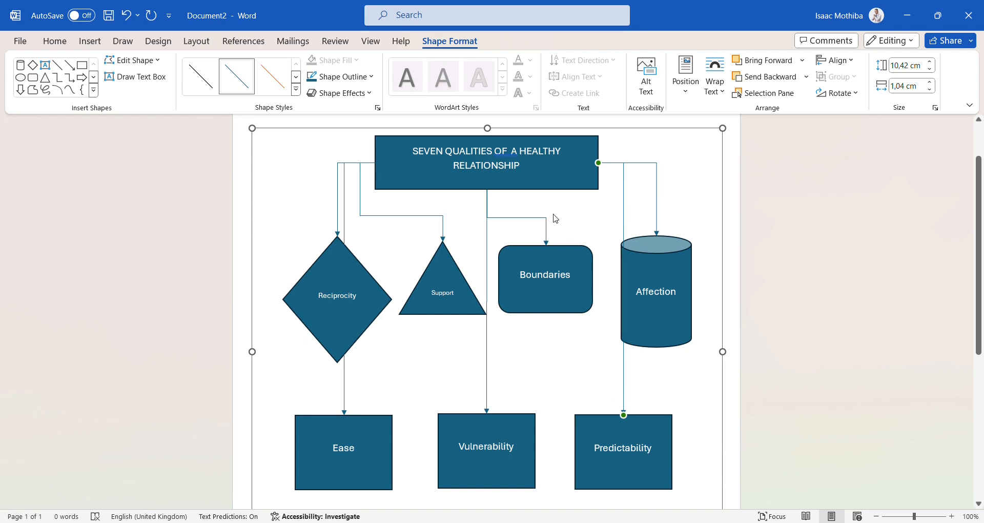
scroll(556, 246, down, 2)
scroll(561, 275, up, 1)
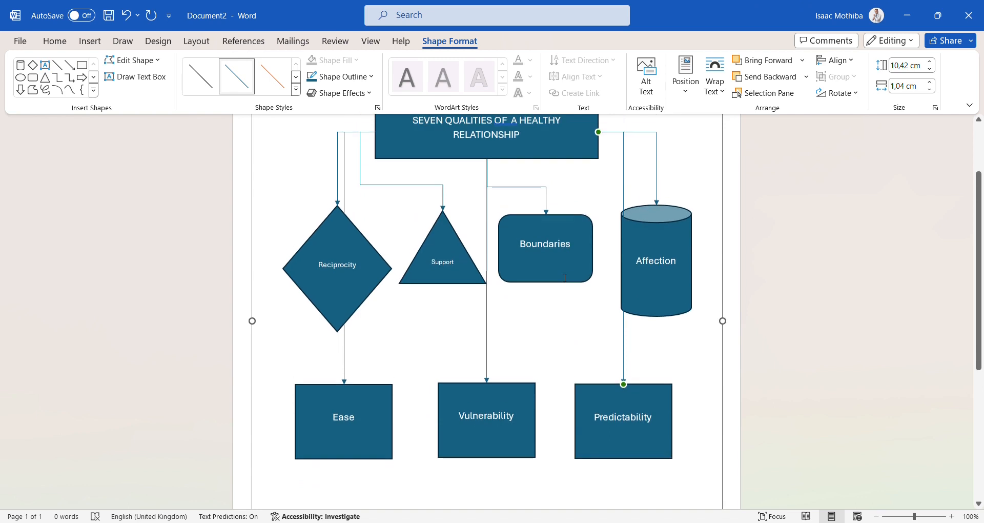
scroll(564, 277, up, 1)
click(579, 232)
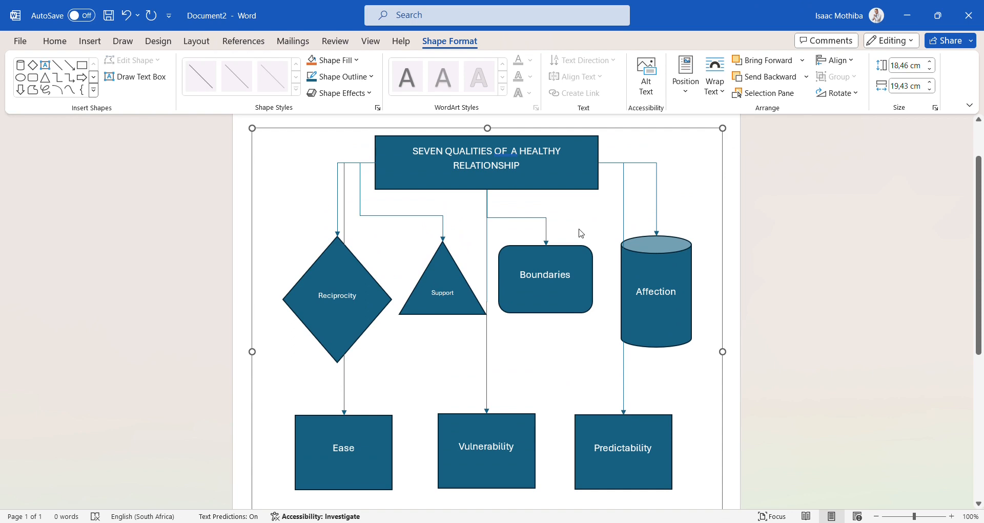
Step: Select all shapes and connectors, try a grey gradient preset shape style on them, and undo that style
scroll(536, 231, down, 1)
scroll(535, 231, up, 1)
key(ctrl+a)
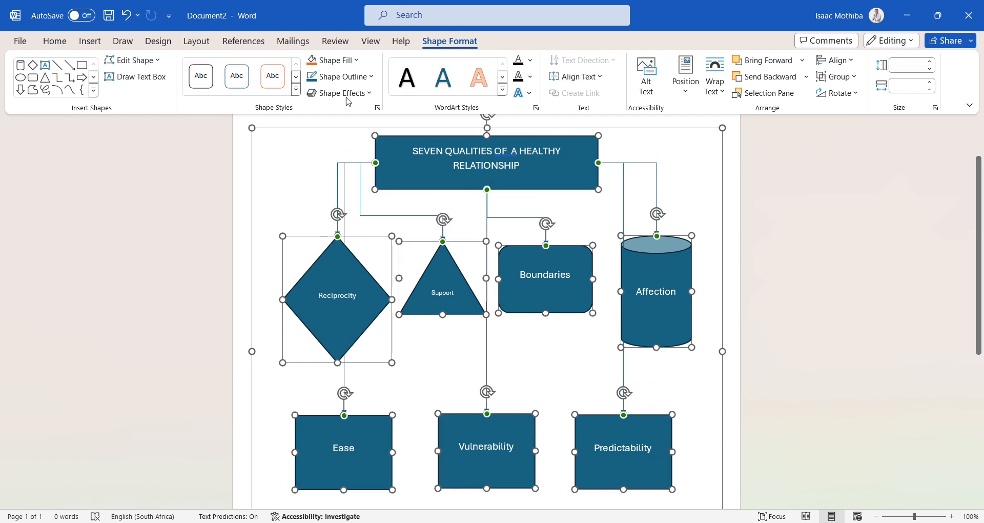
click(294, 92)
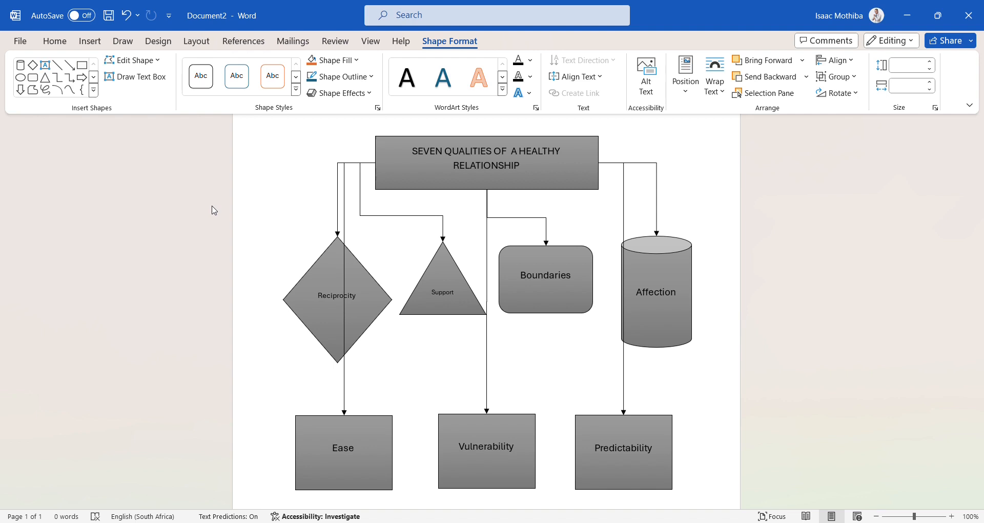
key(ctrl+z)
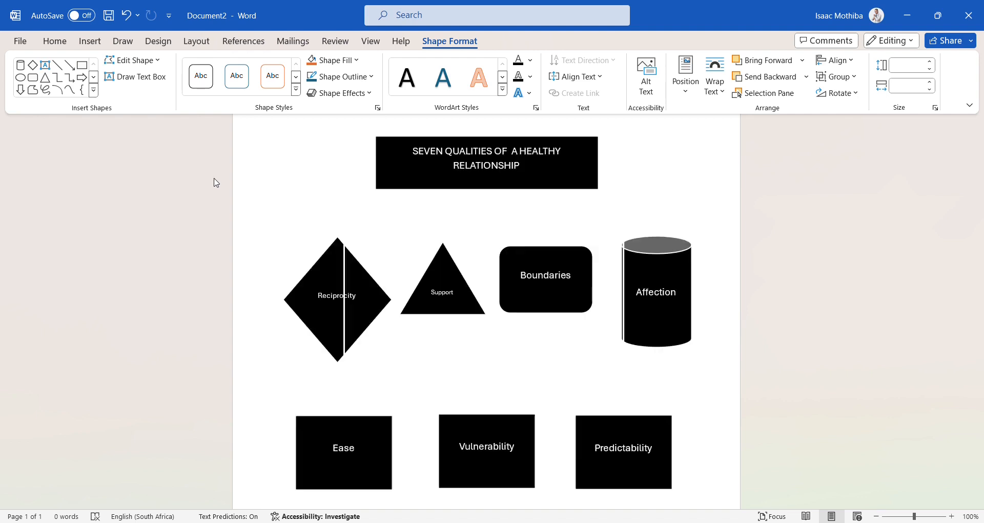